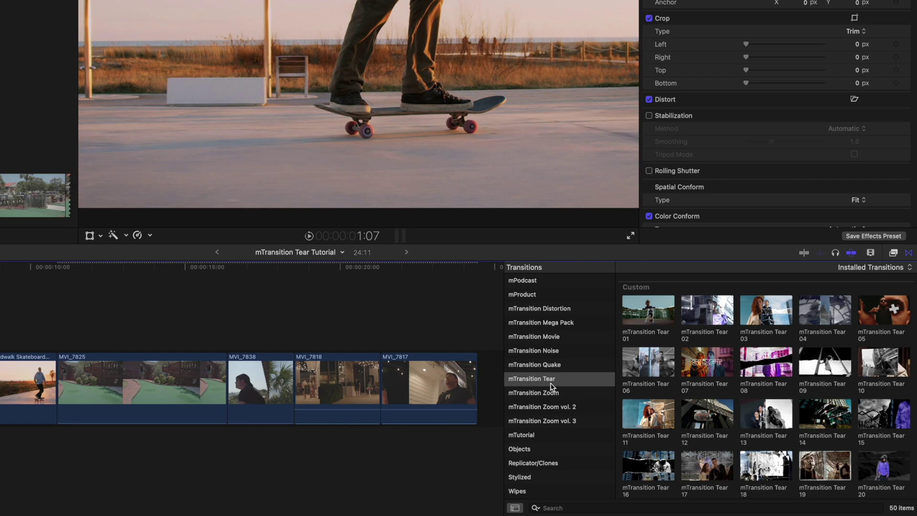
{"action": "left_click", "coordinate": [639, 414]}
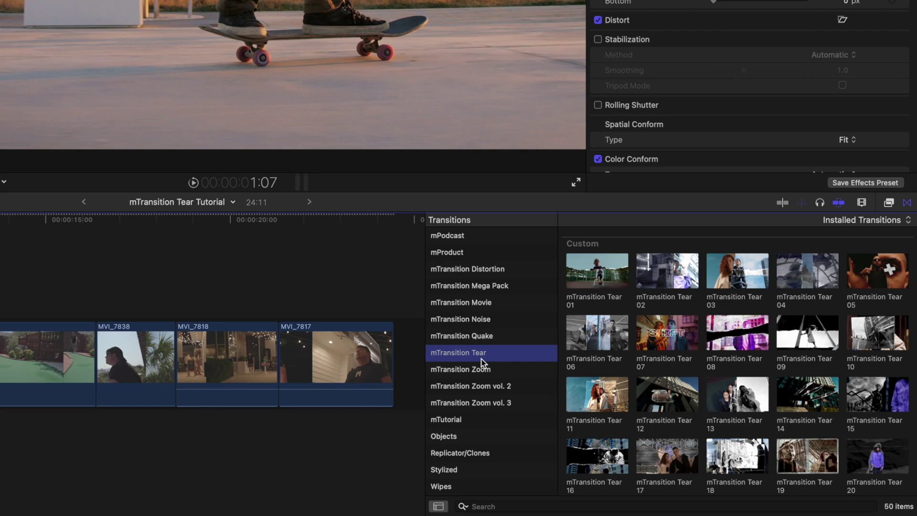
{"action": "scroll", "coordinate": [632, 316], "scroll_direction": "down", "scroll_amount": 5}
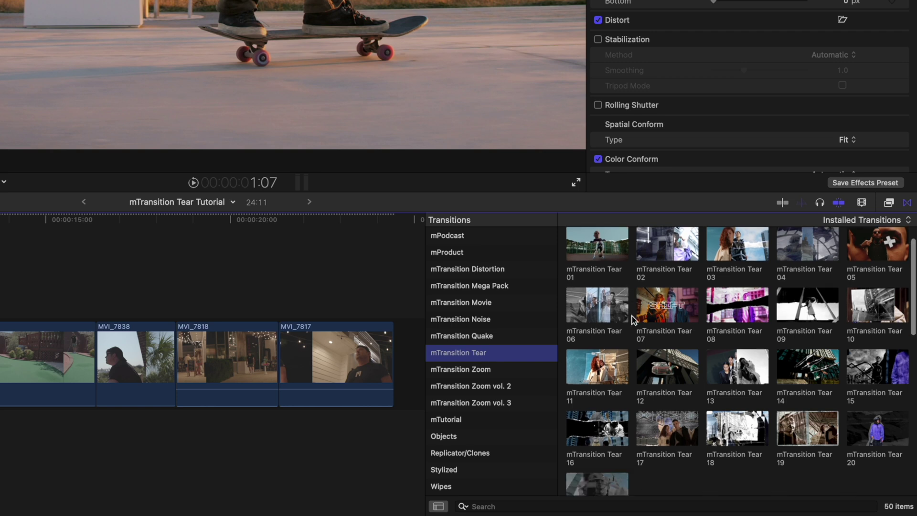
{"action": "scroll", "coordinate": [633, 321], "scroll_direction": "up", "scroll_amount": 2}
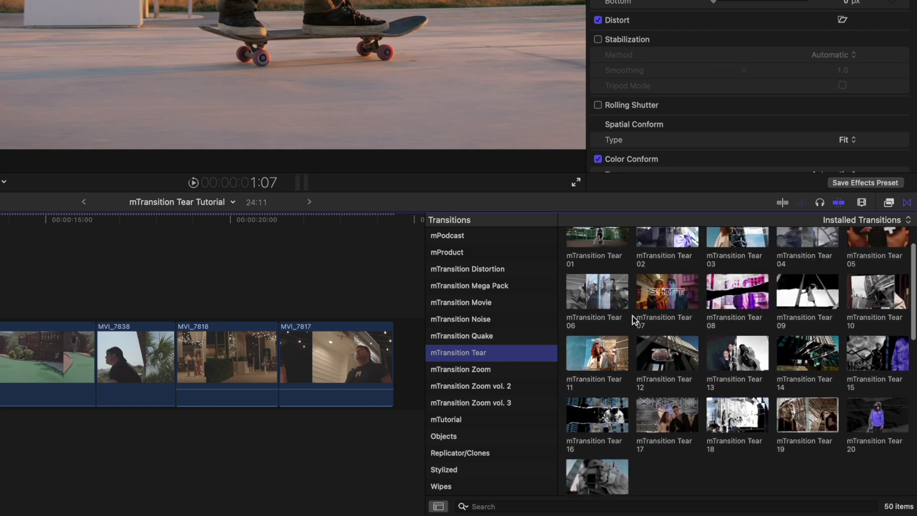
{"action": "scroll", "coordinate": [634, 319], "scroll_direction": "down", "scroll_amount": 7}
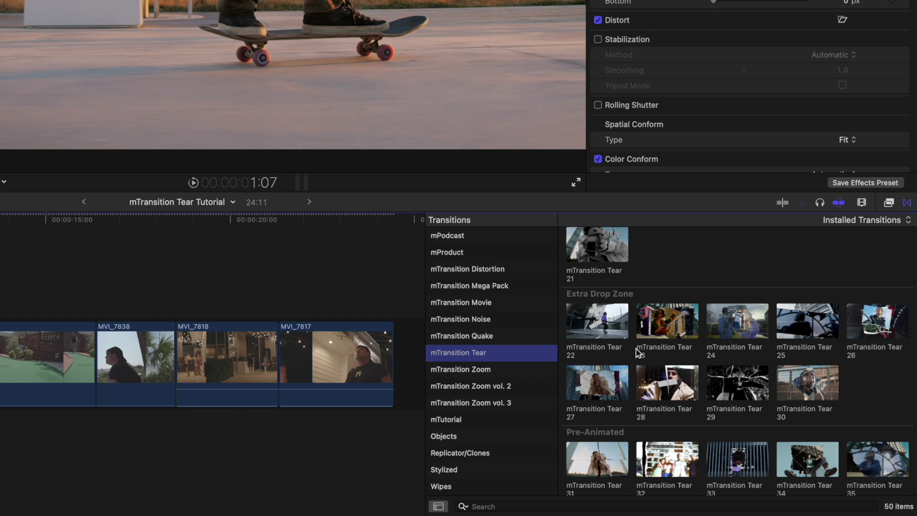
{"action": "scroll", "coordinate": [635, 353], "scroll_direction": "down", "scroll_amount": 8}
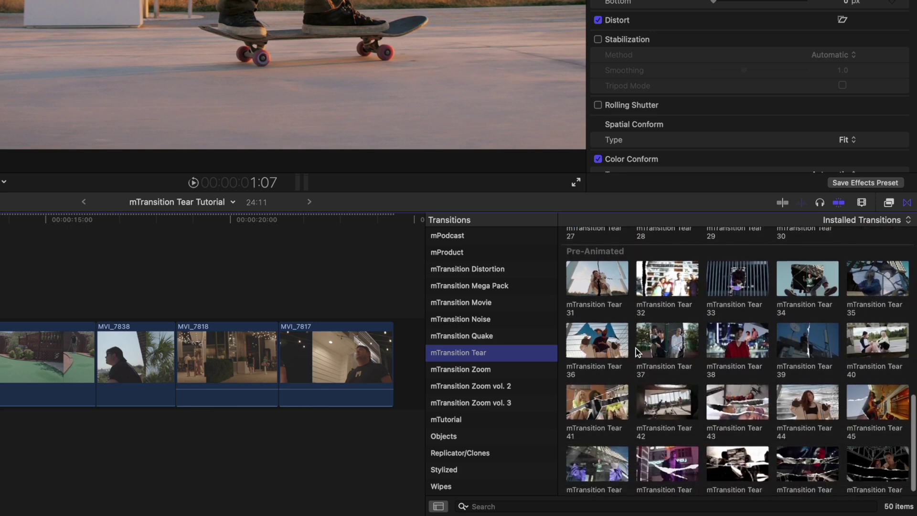
{"action": "scroll", "coordinate": [636, 353], "scroll_direction": "down", "scroll_amount": 1}
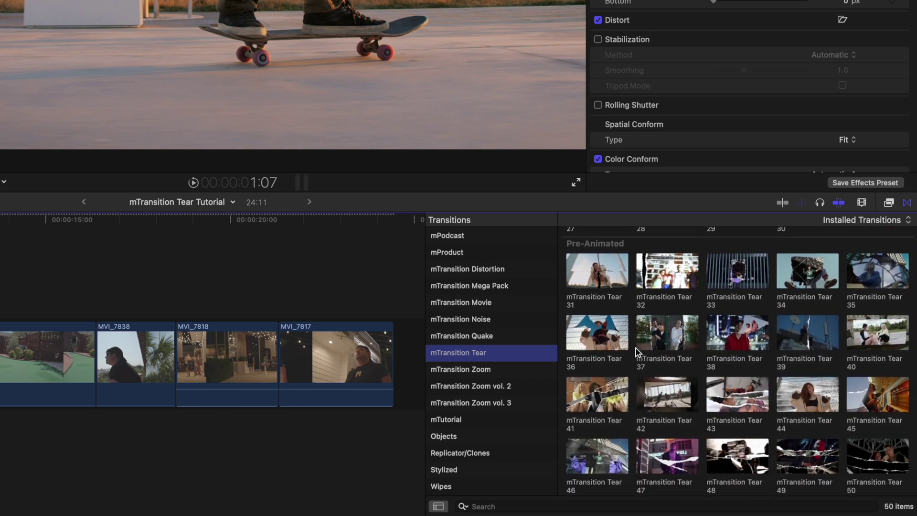
{"action": "scroll", "coordinate": [636, 353], "scroll_direction": "up", "scroll_amount": 15}
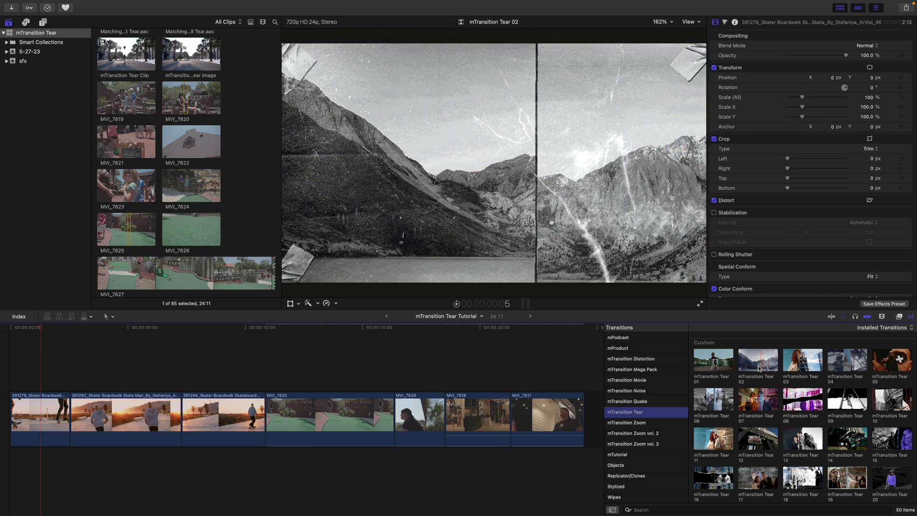
Step: Add Tear 01 between clips one and two and Tear 05 between clips two and three, then play Tear 05
{"action": "key", "text": "super+t"}
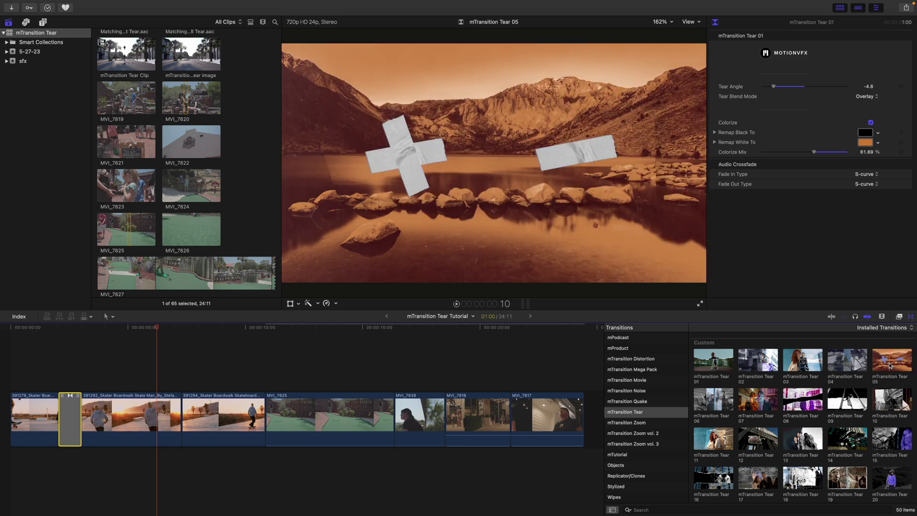
{"action": "left_click_drag", "start_coordinate": [888, 365], "coordinate": [182, 422]}
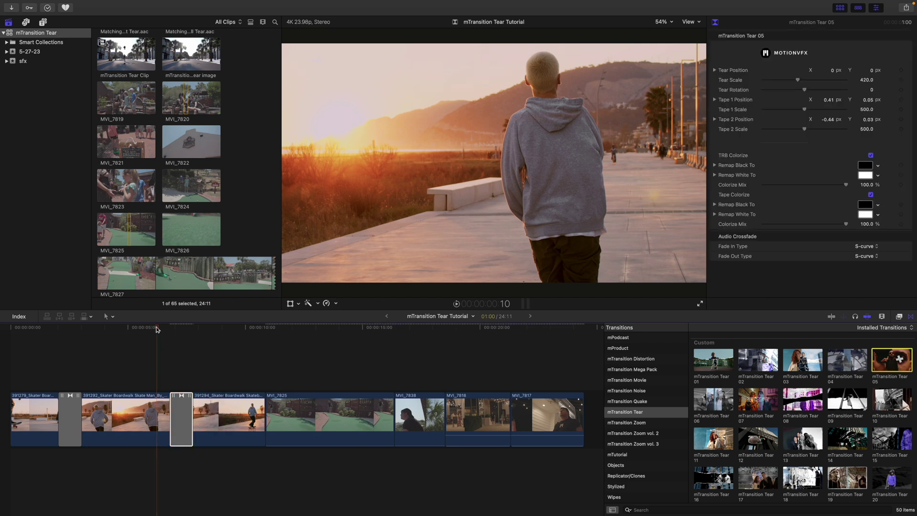
{"action": "left_click_drag", "start_coordinate": [162, 330], "coordinate": [171, 331]}
{"action": "key", "text": "space"}
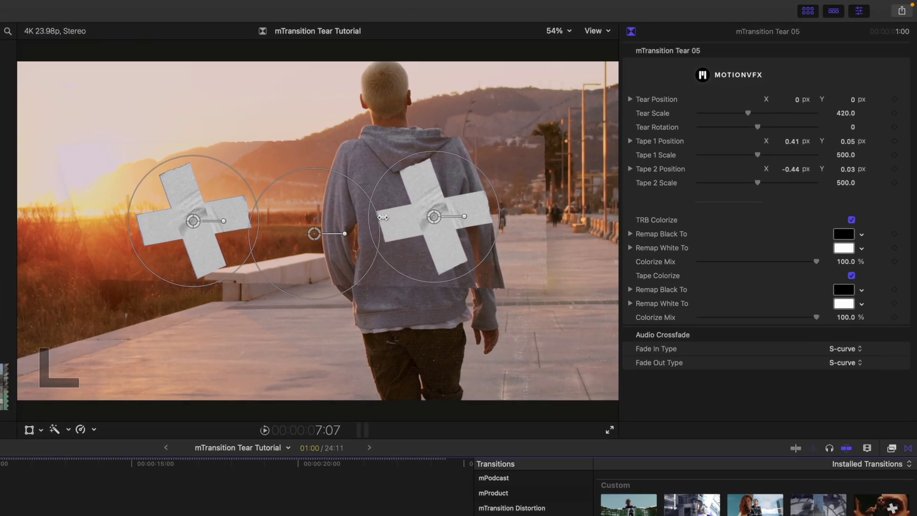
Step: Move, scale and rotate Tear 05's left tape into an X, and raise and turn the right tape
{"action": "mouse_move", "coordinate": [195, 224]}
{"action": "left_mouse_down"}
{"action": "mouse_move", "coordinate": [182, 183]}
{"action": "mouse_move", "coordinate": [201, 175]}
{"action": "mouse_move", "coordinate": [189, 203]}
{"action": "mouse_move", "coordinate": [194, 224]}
{"action": "mouse_move", "coordinate": [203, 174]}
{"action": "mouse_move", "coordinate": [187, 181]}
{"action": "mouse_move", "coordinate": [179, 251]}
{"action": "mouse_move", "coordinate": [171, 206]}
{"action": "mouse_move", "coordinate": [193, 248]}
{"action": "mouse_move", "coordinate": [189, 217]}
{"action": "left_mouse_up"}
{"action": "mouse_move", "coordinate": [237, 173]}
{"action": "left_mouse_down"}
{"action": "mouse_move", "coordinate": [252, 159]}
{"action": "mouse_move", "coordinate": [239, 172]}
{"action": "left_mouse_up"}
{"action": "mouse_move", "coordinate": [219, 217]}
{"action": "left_mouse_down"}
{"action": "mouse_move", "coordinate": [226, 203]}
{"action": "mouse_move", "coordinate": [205, 207]}
{"action": "left_mouse_up"}
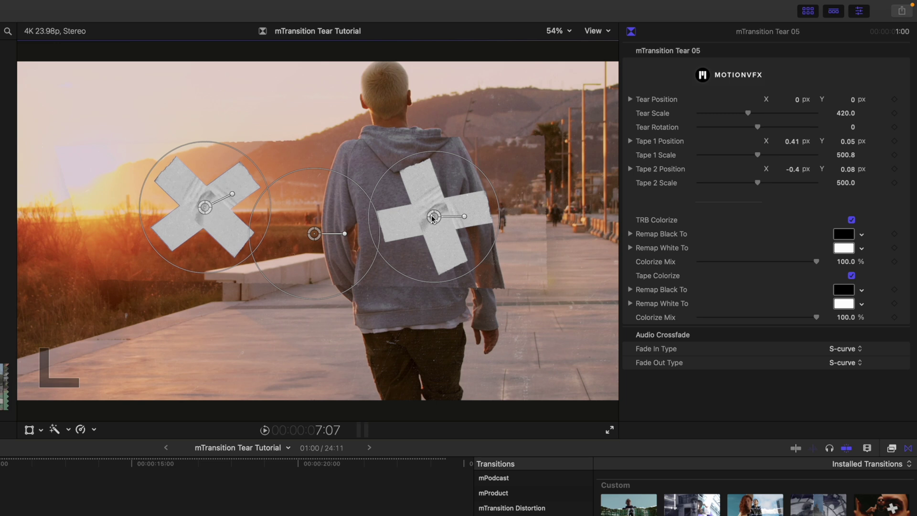
{"action": "left_click_drag", "start_coordinate": [432, 218], "coordinate": [458, 209]}
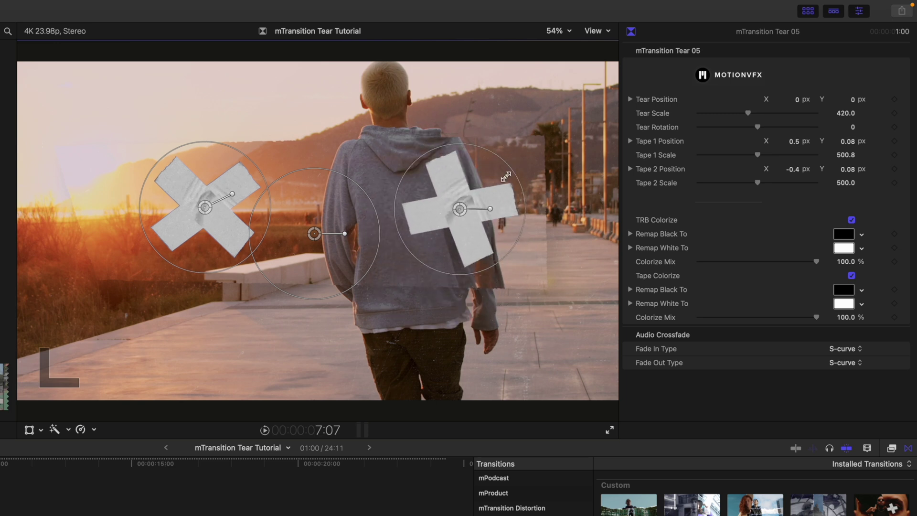
{"action": "left_click_drag", "start_coordinate": [506, 177], "coordinate": [464, 221]}
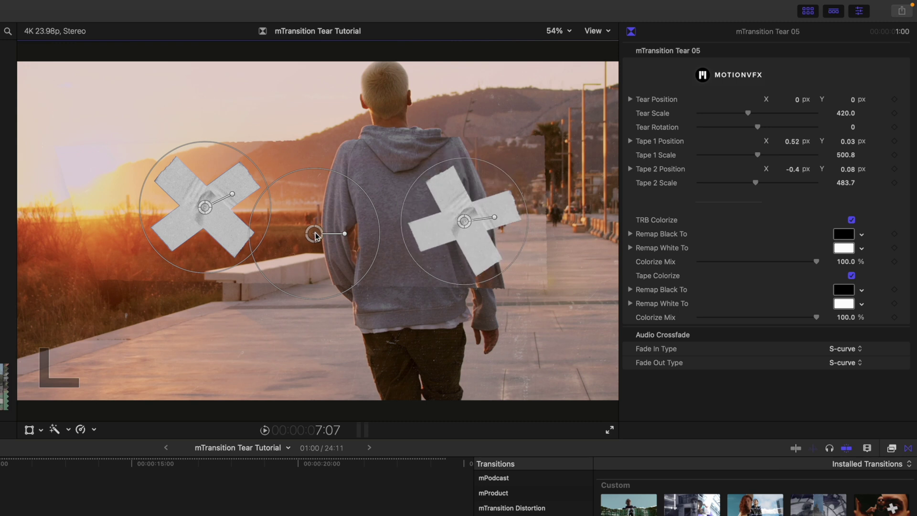
{"action": "left_click_drag", "start_coordinate": [315, 235], "coordinate": [304, 257]}
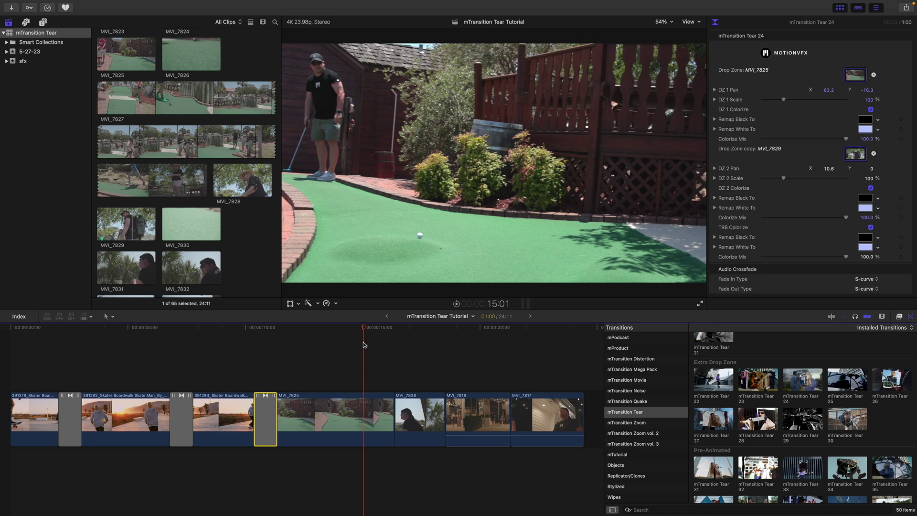
Step: Drop mTransition Tear 34 from the Pre-Animated section onto the MVI_7825/MVI_7838 edit and play it
{"action": "scroll", "coordinate": [692, 415], "scroll_direction": "down", "scroll_amount": 5}
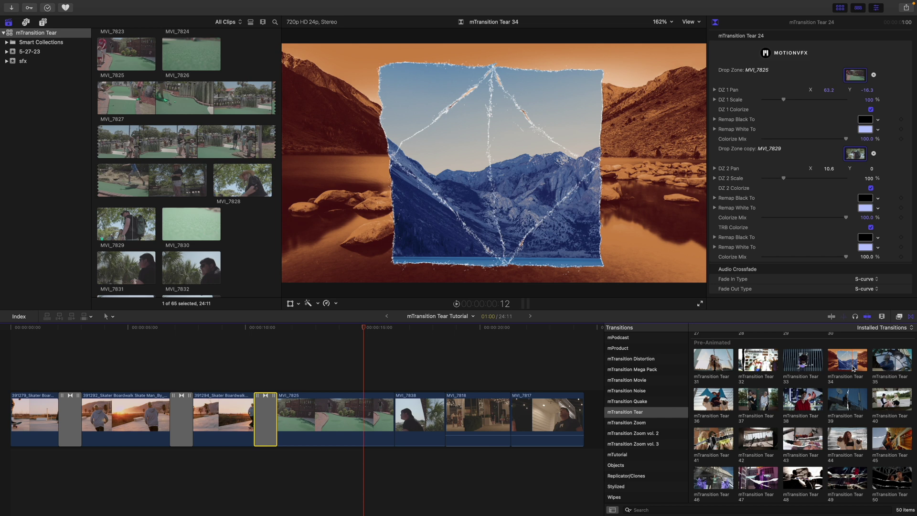
{"action": "left_click_drag", "start_coordinate": [853, 368], "coordinate": [389, 417]}
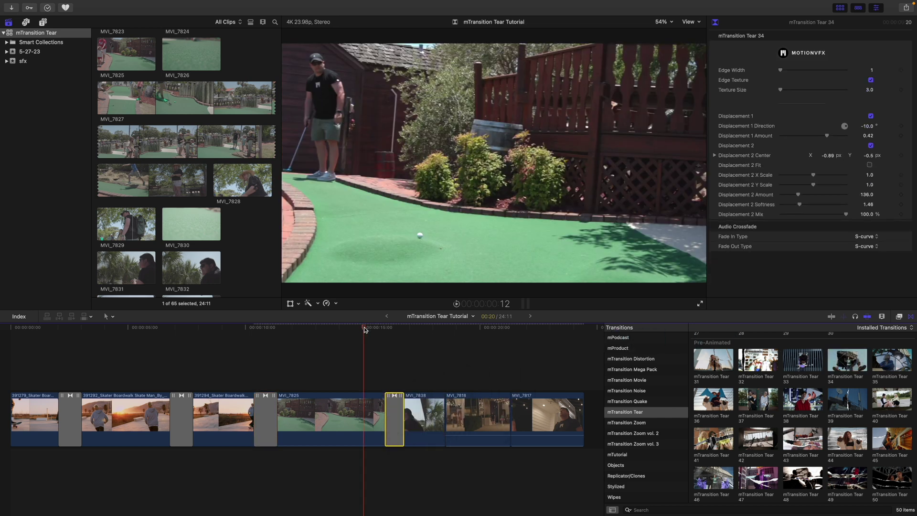
{"action": "left_click_drag", "start_coordinate": [364, 330], "coordinate": [384, 332]}
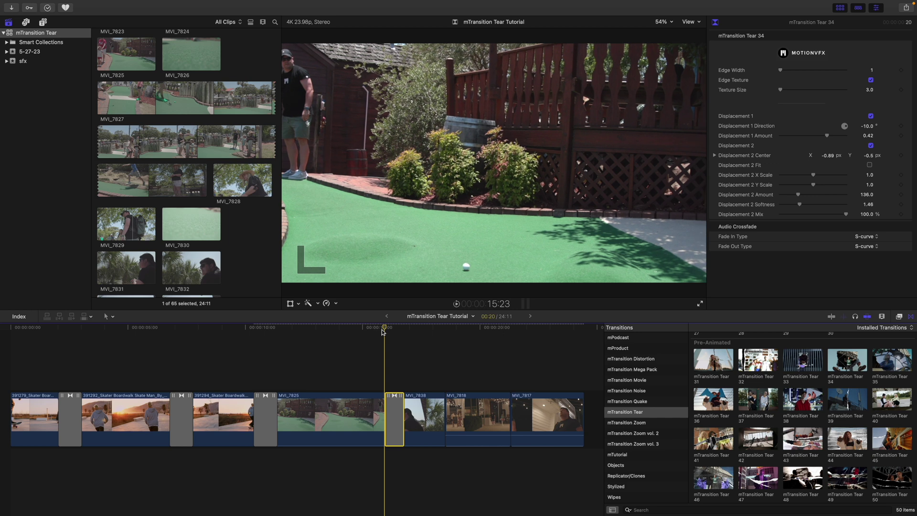
{"action": "key", "text": "space"}
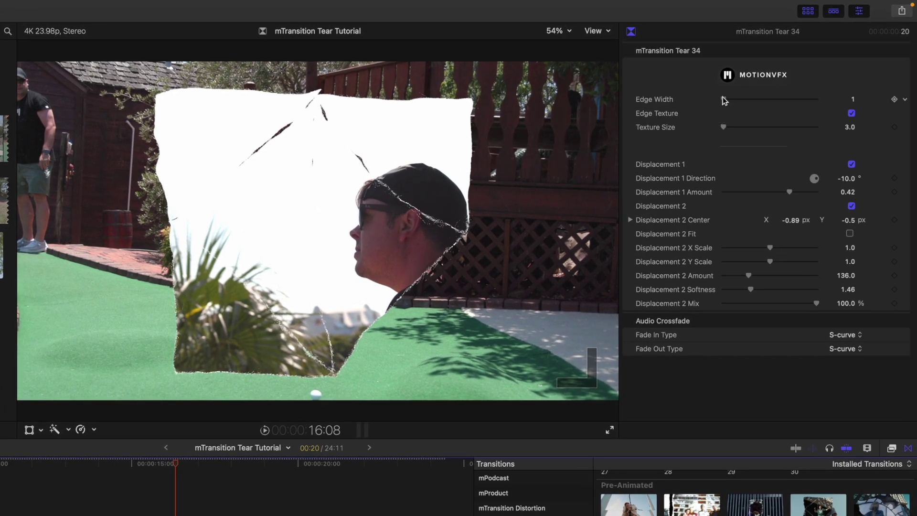
Step: Set Tear 34's Edge Width to 6 and test Edge Texture, keeping texture size at 3.0
{"action": "mouse_move", "coordinate": [727, 100]}
{"action": "left_mouse_down"}
{"action": "mouse_move", "coordinate": [742, 102]}
{"action": "mouse_move", "coordinate": [727, 102]}
{"action": "left_mouse_up"}
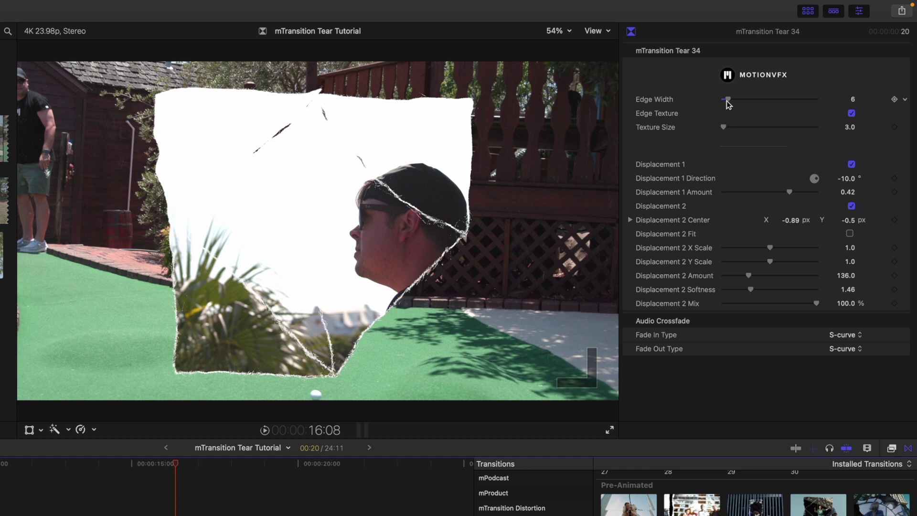
{"action": "left_click", "coordinate": [852, 115]}
{"action": "left_click", "coordinate": [852, 114]}
{"action": "mouse_move", "coordinate": [724, 128]}
{"action": "left_mouse_down"}
{"action": "mouse_move", "coordinate": [740, 128]}
{"action": "mouse_move", "coordinate": [726, 128]}
{"action": "left_mouse_up"}
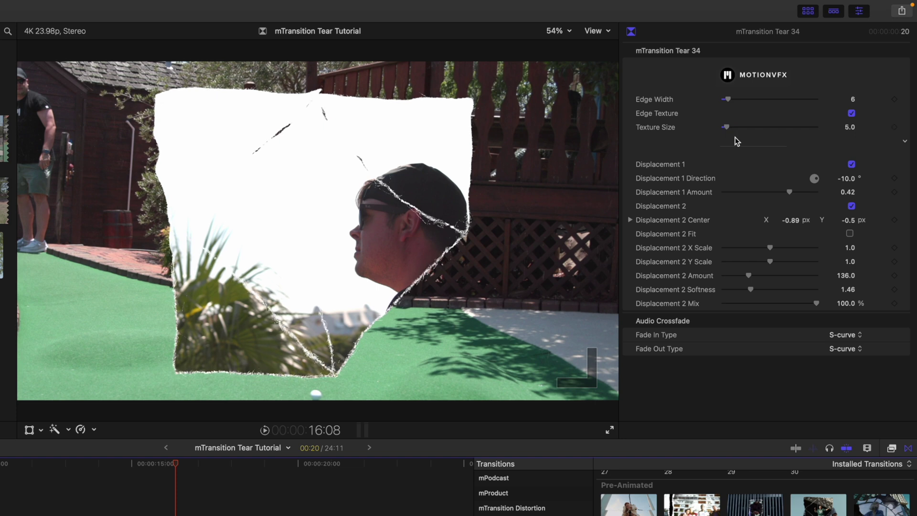
{"action": "left_click_drag", "start_coordinate": [726, 127], "coordinate": [722, 127]}
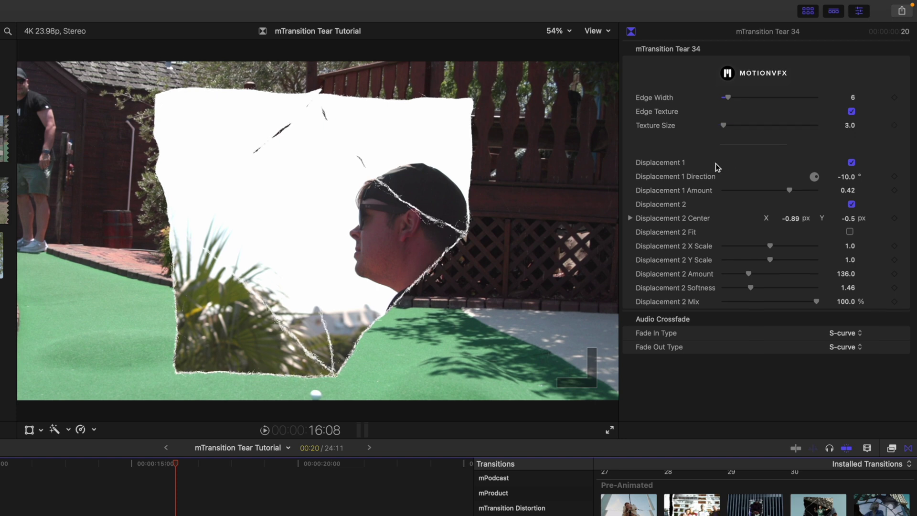
Step: Test Displacement 1, set its amount to 0.42, and shift Displacement 2 Center X to -0.79
{"action": "left_click", "coordinate": [852, 164]}
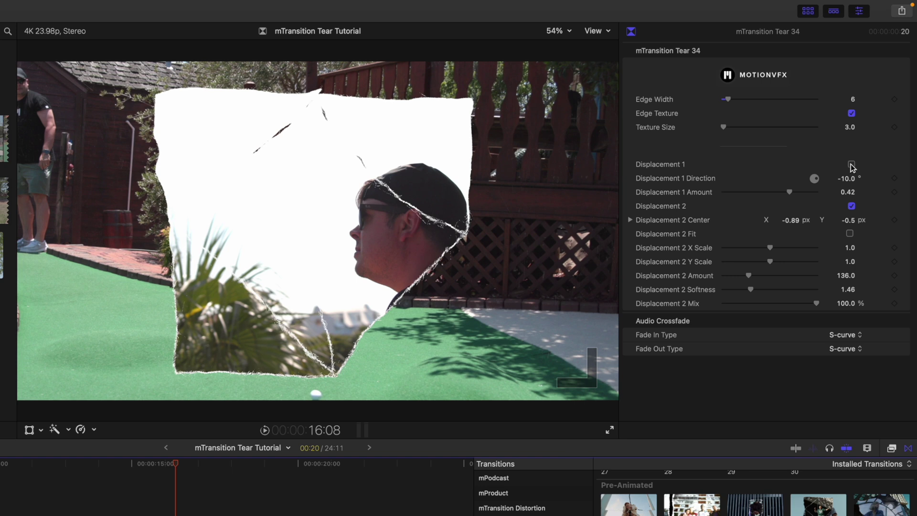
{"action": "left_click", "coordinate": [852, 165]}
{"action": "left_click_drag", "start_coordinate": [813, 193], "coordinate": [790, 194]}
{"action": "left_click_drag", "start_coordinate": [791, 220], "coordinate": [791, 221]}
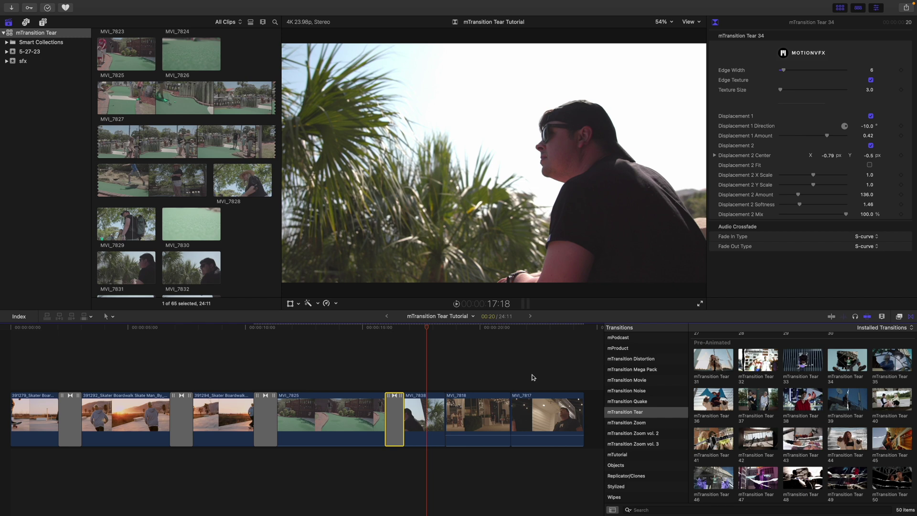
Step: Drop mTransition Tear 19 onto the MVI_7838/MVI_7818 edit and move the playhead into it
{"action": "scroll", "coordinate": [777, 443], "scroll_direction": "up", "scroll_amount": 10}
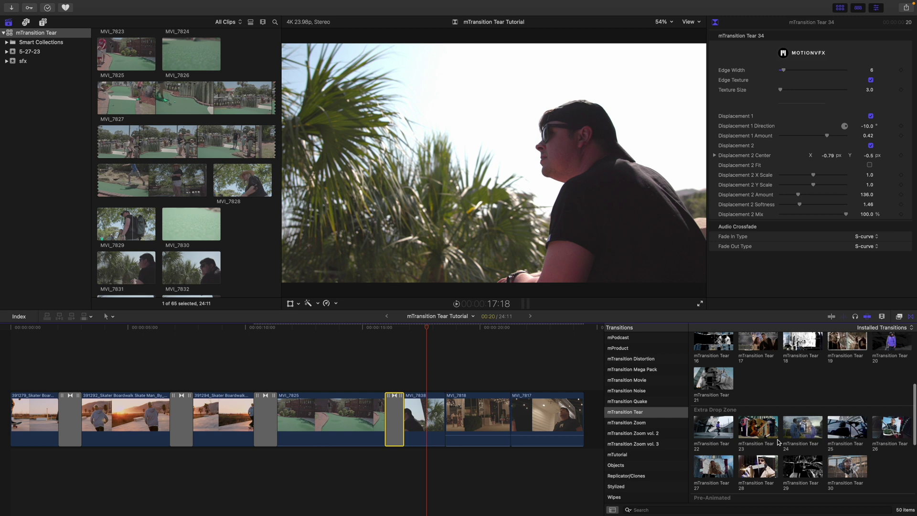
{"action": "scroll", "coordinate": [779, 443], "scroll_direction": "down", "scroll_amount": 1}
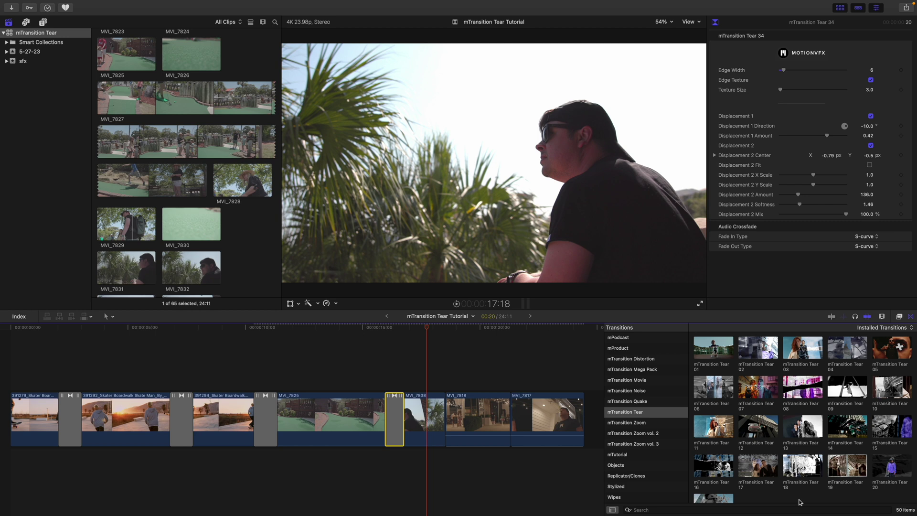
{"action": "scroll", "coordinate": [801, 502], "scroll_direction": "down", "scroll_amount": 2}
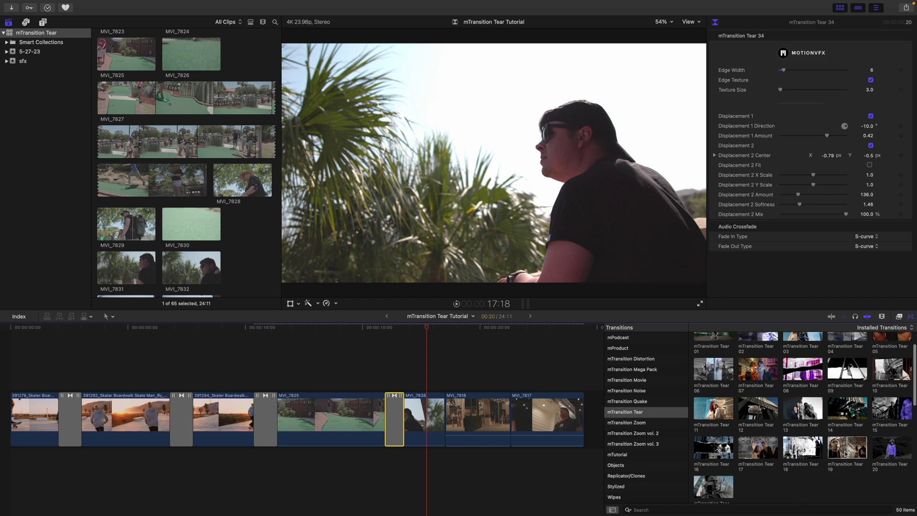
{"action": "left_click_drag", "start_coordinate": [845, 454], "coordinate": [451, 394]}
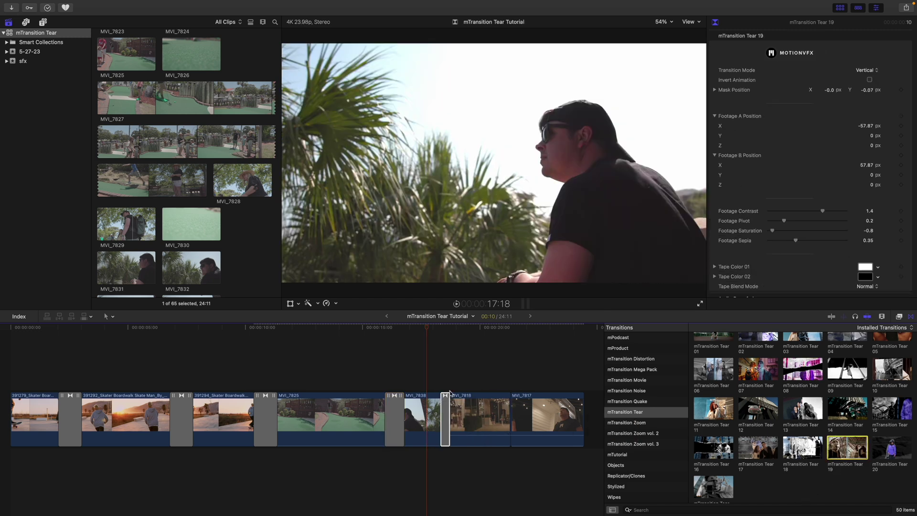
{"action": "left_click", "coordinate": [444, 327]}
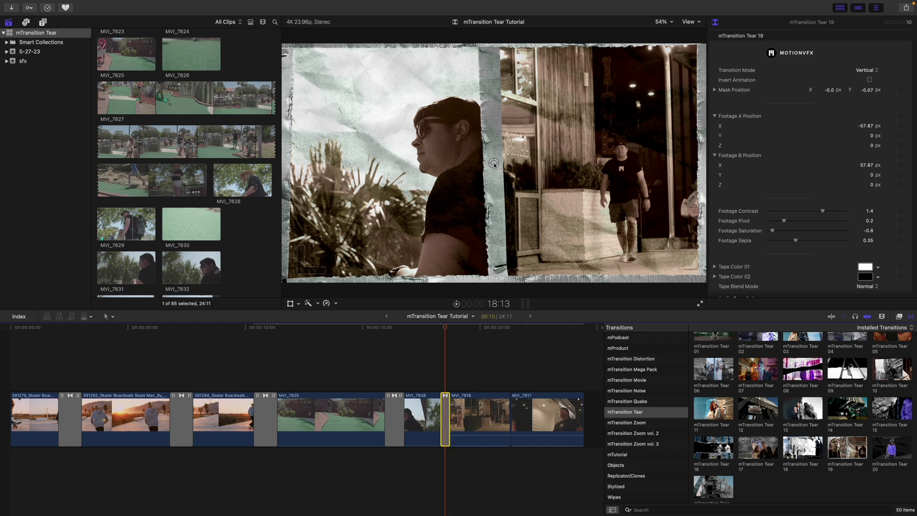
Step: Shift Tear 19's mask position right to X 0.35, Y -0.03 and play the transition
{"action": "left_click_drag", "start_coordinate": [495, 164], "coordinate": [523, 163]}
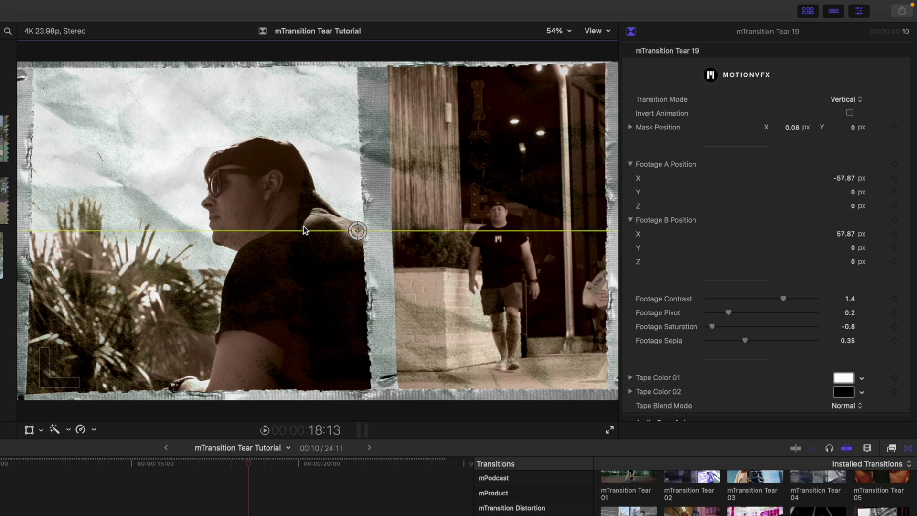
{"action": "left_click_drag", "start_coordinate": [304, 231], "coordinate": [433, 241]}
{"action": "left_click", "coordinate": [243, 464]}
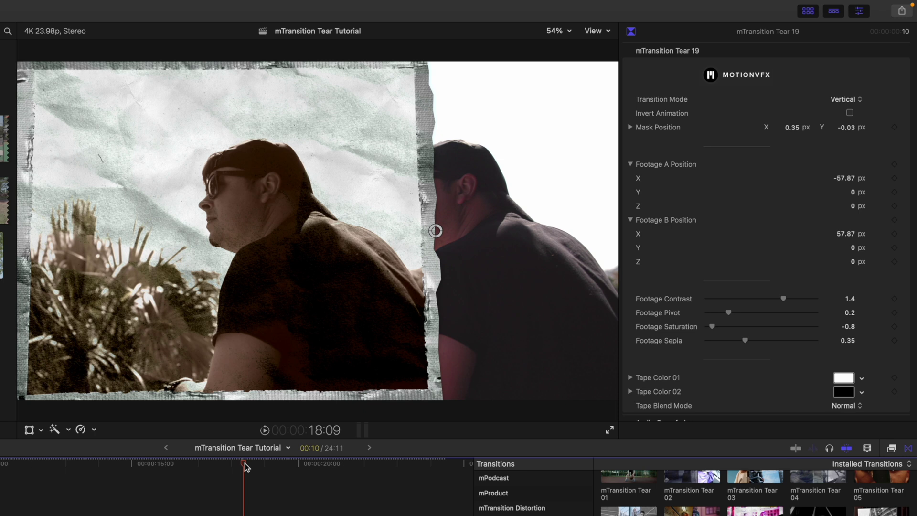
{"action": "key", "text": "space"}
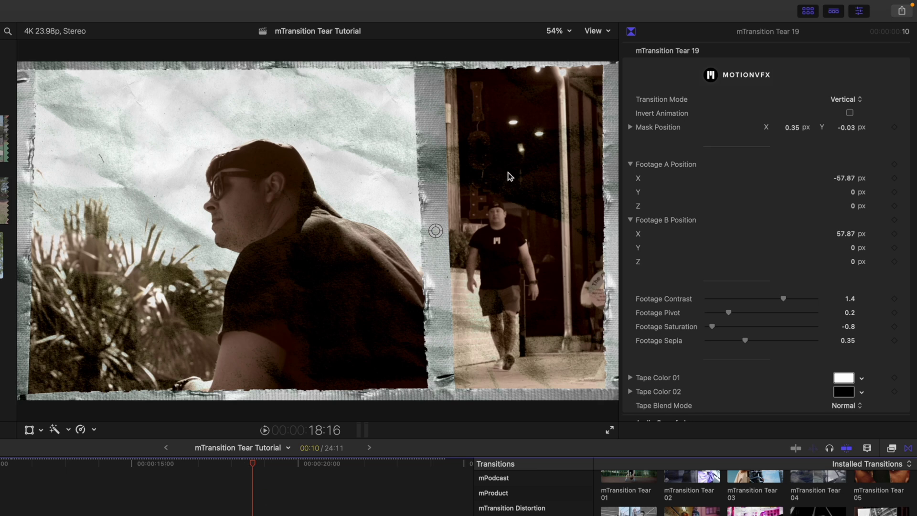
{"action": "left_click", "coordinate": [854, 102]}
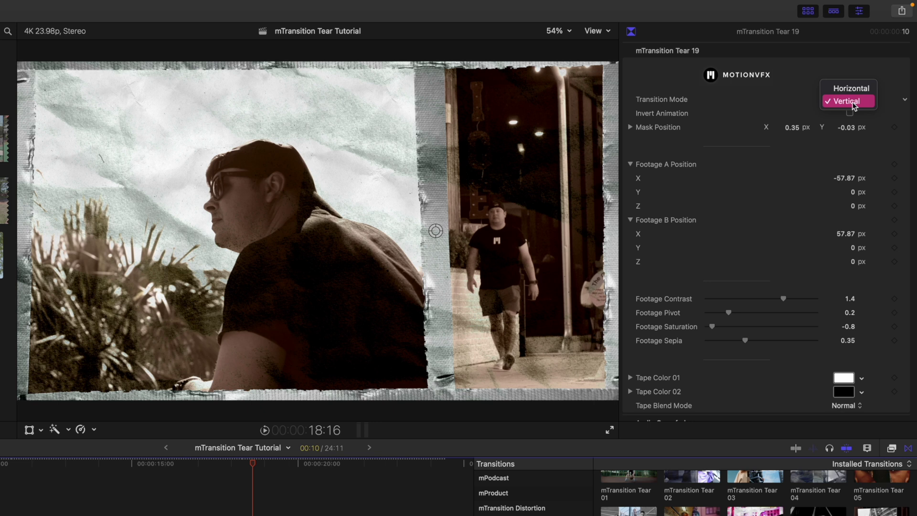
{"action": "left_click", "coordinate": [847, 88]}
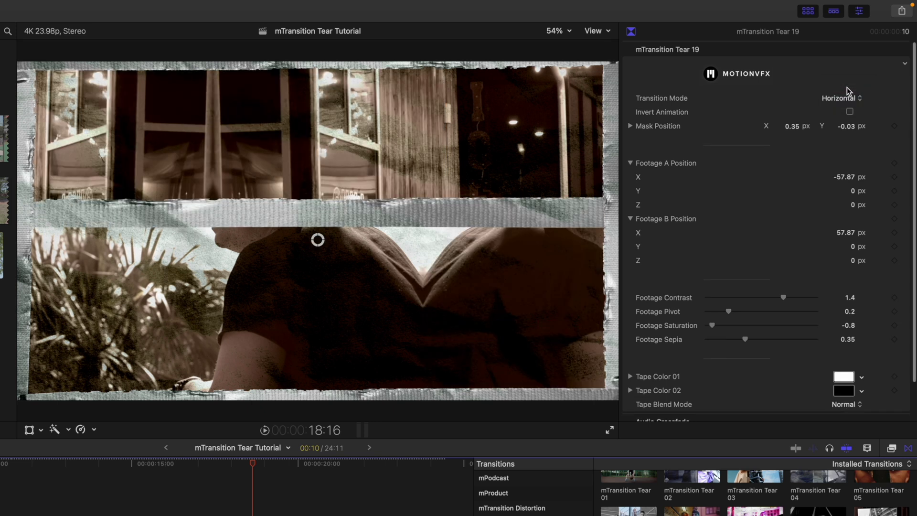
{"action": "left_click", "coordinate": [846, 99]}
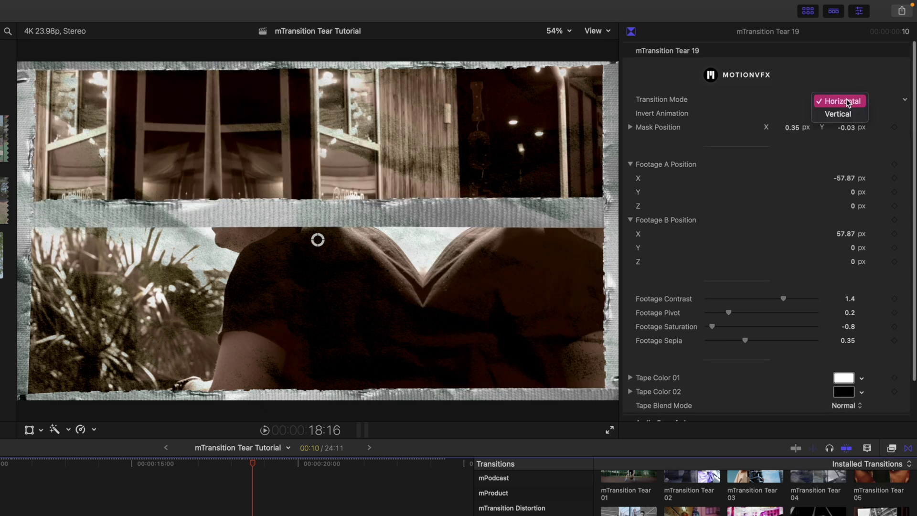
{"action": "left_click", "coordinate": [848, 112]}
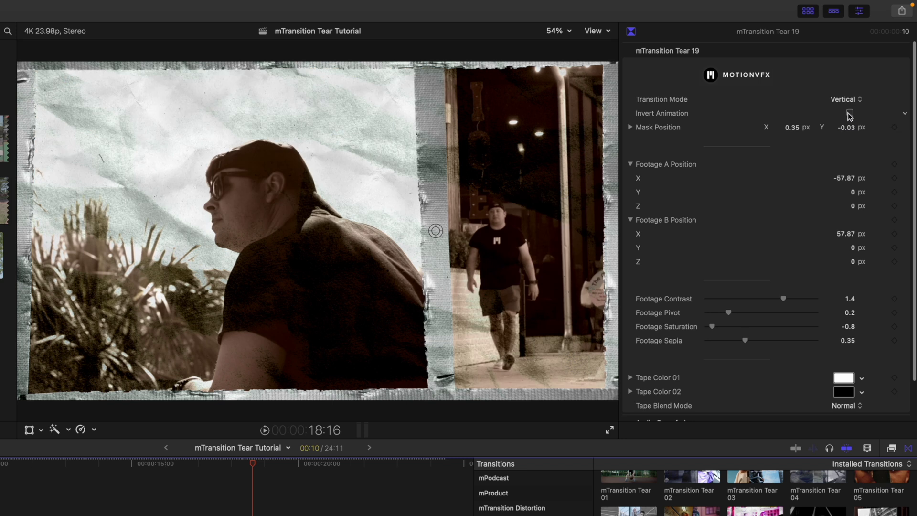
{"action": "left_click", "coordinate": [849, 113]}
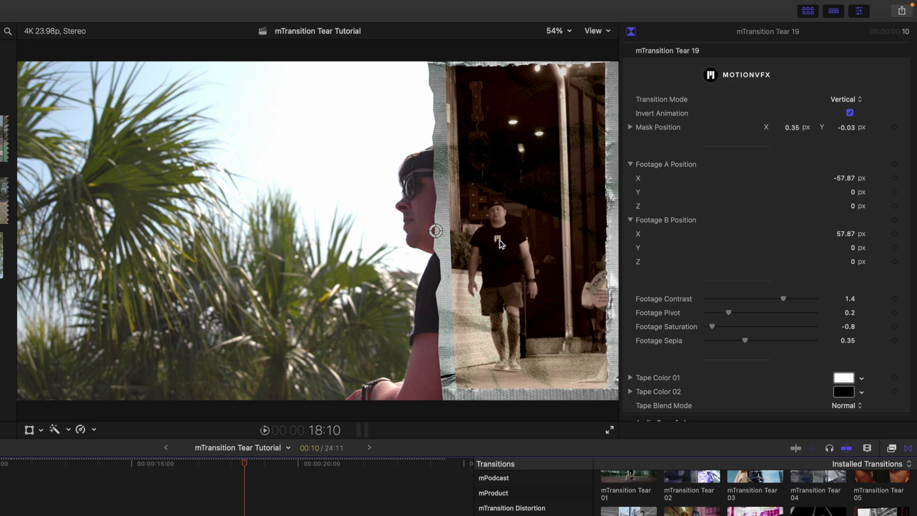
{"action": "left_click", "coordinate": [850, 113]}
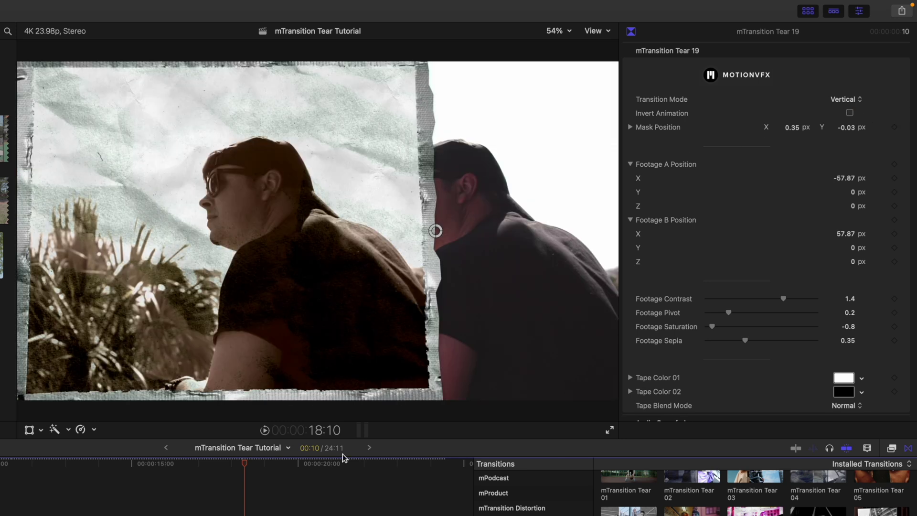
{"action": "key", "text": "Right"}
{"action": "key", "text": "Right"}
{"action": "key", "text": "Right"}
{"action": "key", "text": "Right"}
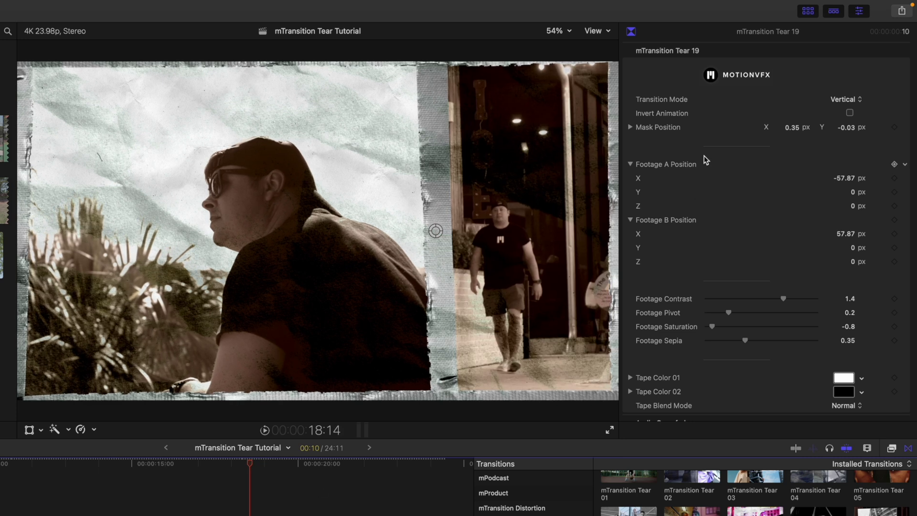
Step: Set Tear 19's Mask Position X to 0.29 and shift Footage A/B to X -57.87 and 61.13
{"action": "mouse_move", "coordinate": [792, 129]}
{"action": "left_mouse_down"}
{"action": "mouse_move", "coordinate": [805, 129]}
{"action": "mouse_move", "coordinate": [789, 129]}
{"action": "left_mouse_up"}
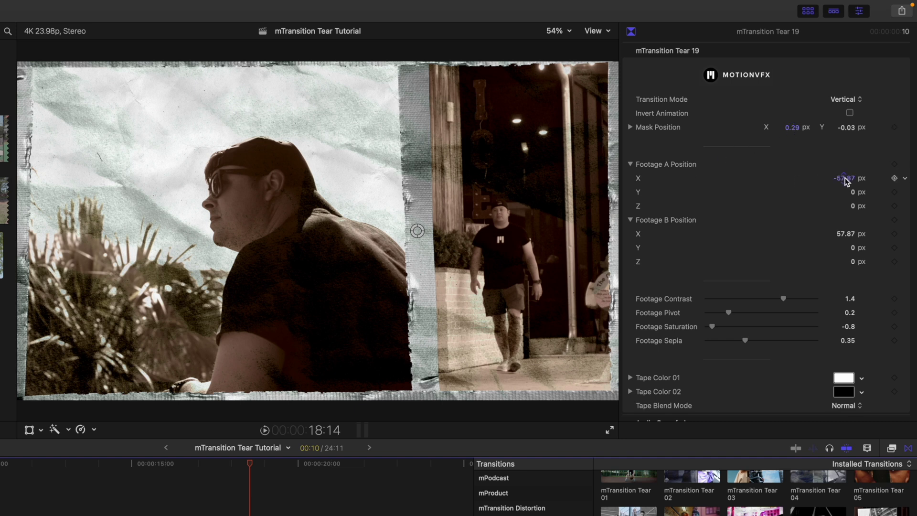
{"action": "mouse_move", "coordinate": [847, 179]}
{"action": "left_mouse_down"}
{"action": "mouse_move", "coordinate": [828, 178]}
{"action": "mouse_move", "coordinate": [849, 178]}
{"action": "mouse_move", "coordinate": [839, 177]}
{"action": "left_mouse_up"}
{"action": "left_click", "coordinate": [854, 192]}
{"action": "left_click_drag", "start_coordinate": [846, 236], "coordinate": [845, 234]}
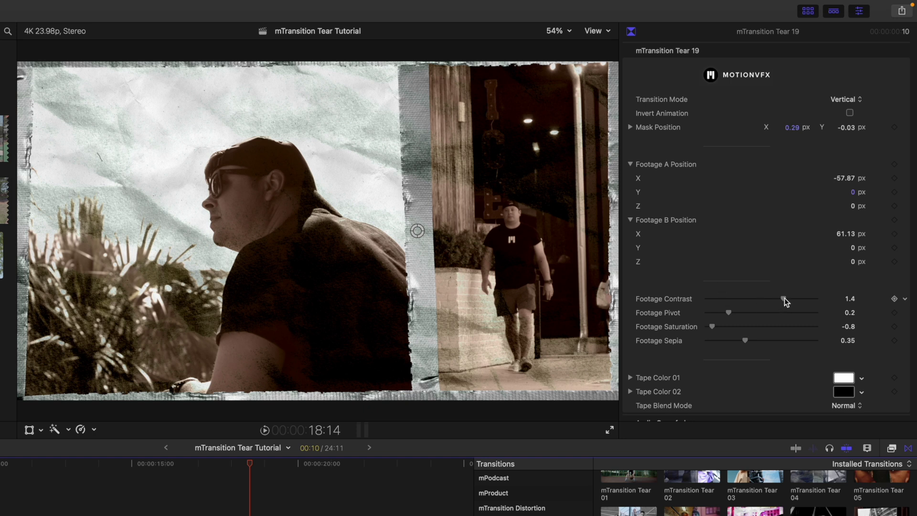
Step: Lower Footage Contrast to 1.2 and undo the pivot, saturation and sepia tweaks
{"action": "mouse_move", "coordinate": [784, 298]}
{"action": "left_mouse_down"}
{"action": "mouse_move", "coordinate": [798, 299]}
{"action": "mouse_move", "coordinate": [759, 299]}
{"action": "mouse_move", "coordinate": [799, 301]}
{"action": "mouse_move", "coordinate": [738, 301]}
{"action": "mouse_move", "coordinate": [793, 310]}
{"action": "mouse_move", "coordinate": [773, 305]}
{"action": "left_mouse_up"}
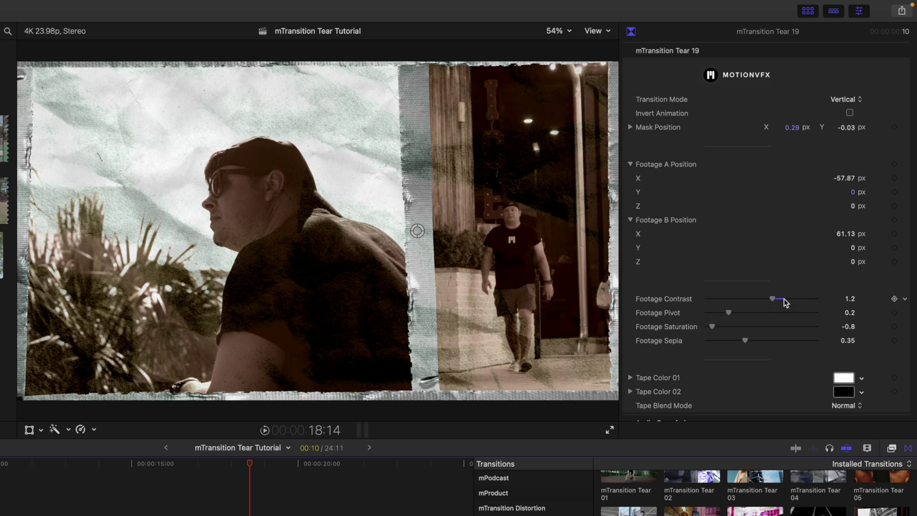
{"action": "scroll", "coordinate": [782, 299], "scroll_direction": "down", "scroll_amount": 2}
{"action": "left_click_drag", "start_coordinate": [731, 275], "coordinate": [724, 302]}
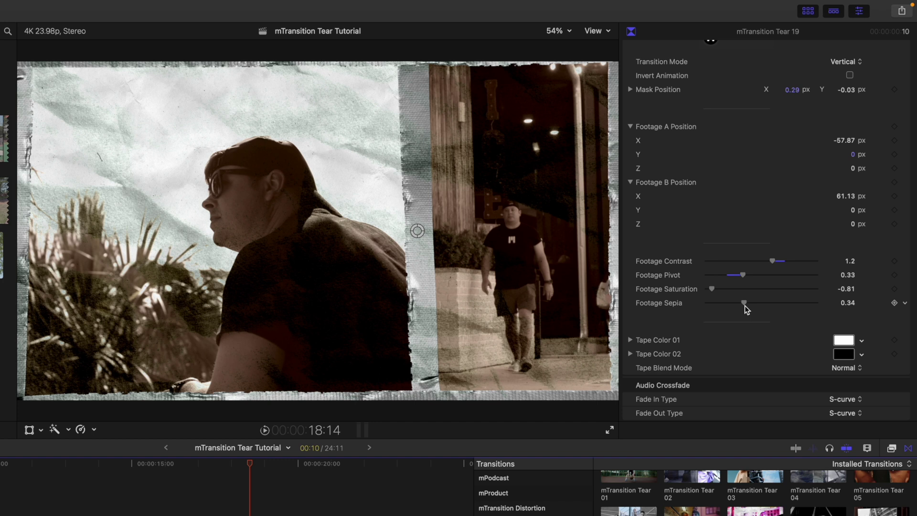
{"action": "key", "text": "super+z"}
{"action": "key", "text": "super+z"}
{"action": "key", "text": "super+z"}
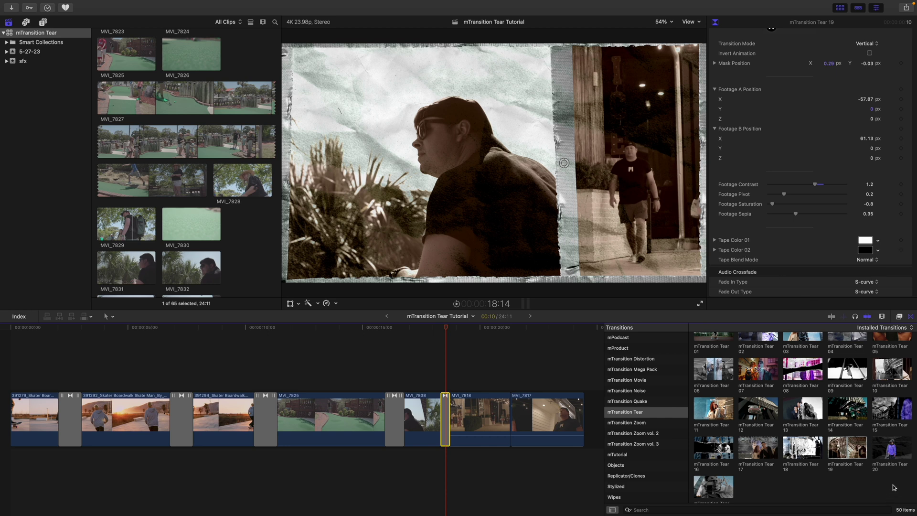
Step: Drop mTransition Tear 20 onto the MVI_7818/MVI_7817 edit and skim into it up to 21:00
{"action": "left_click_drag", "start_coordinate": [896, 454], "coordinate": [515, 422]}
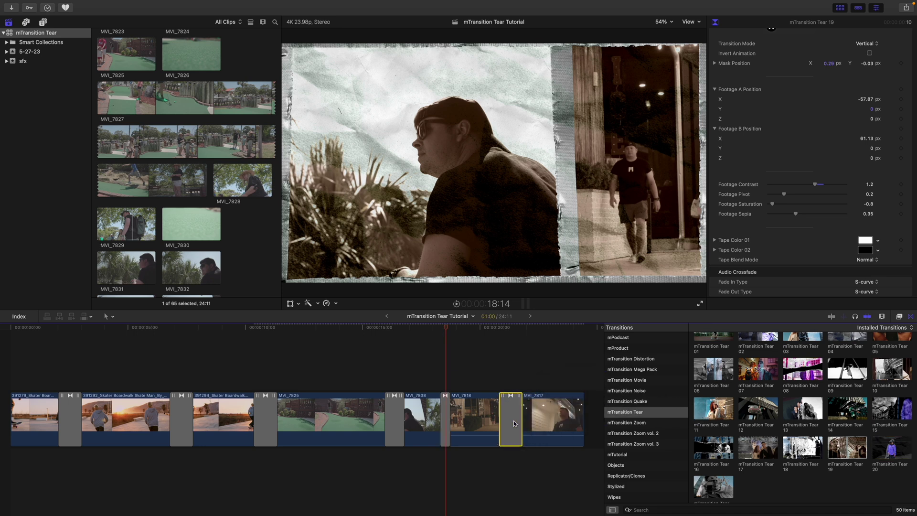
{"action": "left_click", "coordinate": [500, 327]}
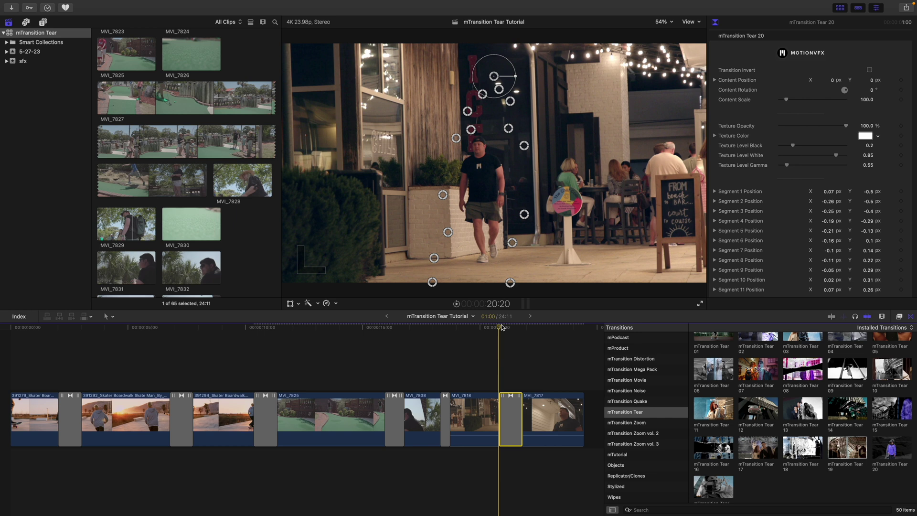
{"action": "left_click_drag", "start_coordinate": [500, 327], "coordinate": [502, 327]}
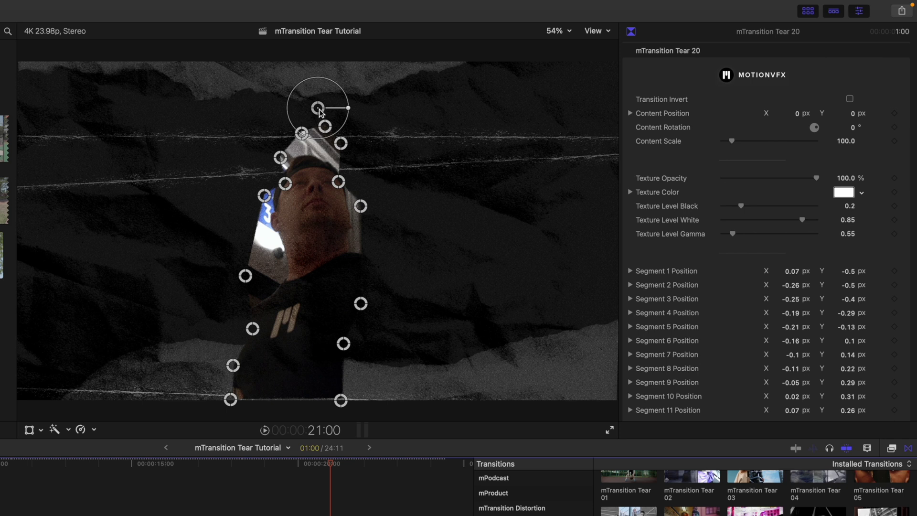
Step: Place Tear 20's mask over the person at 3.4° and scale 87.7, fitting its left points to the head and shoulder
{"action": "left_click_drag", "start_coordinate": [319, 108], "coordinate": [348, 116]}
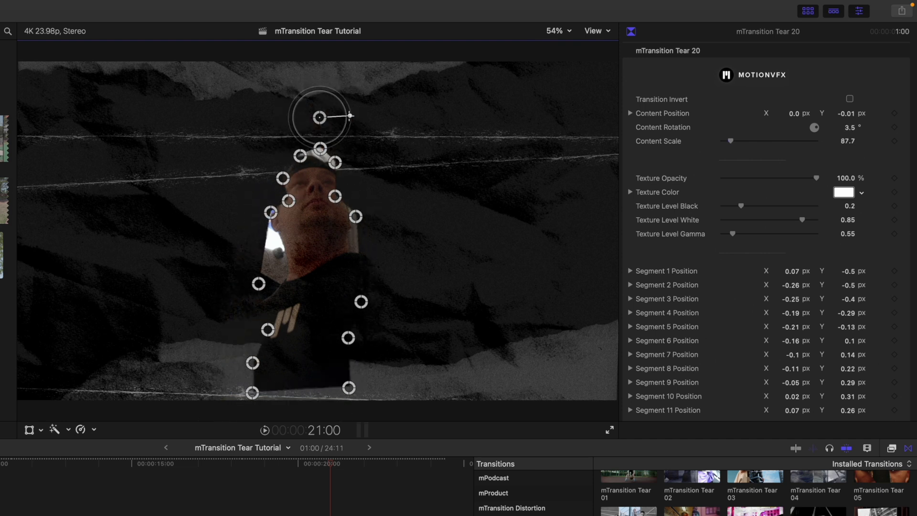
{"action": "left_click_drag", "start_coordinate": [299, 153], "coordinate": [271, 193]}
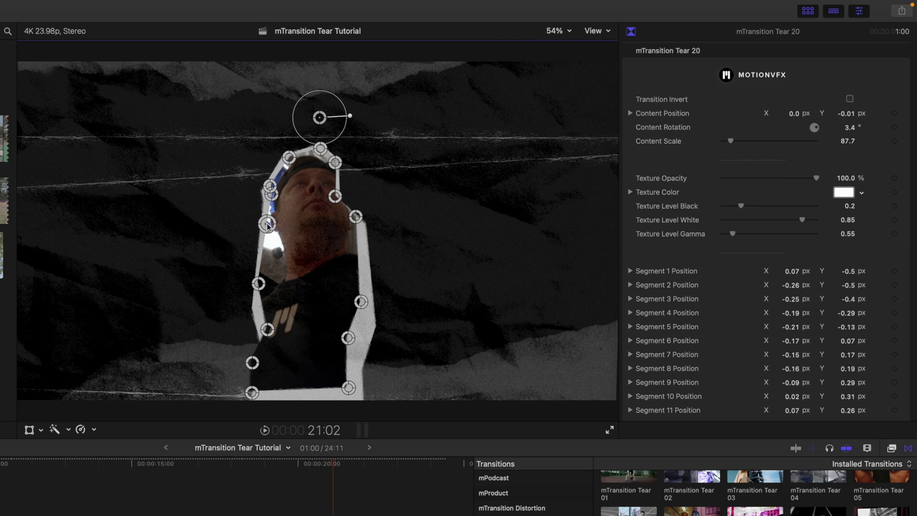
{"action": "left_click_drag", "start_coordinate": [258, 281], "coordinate": [283, 257]}
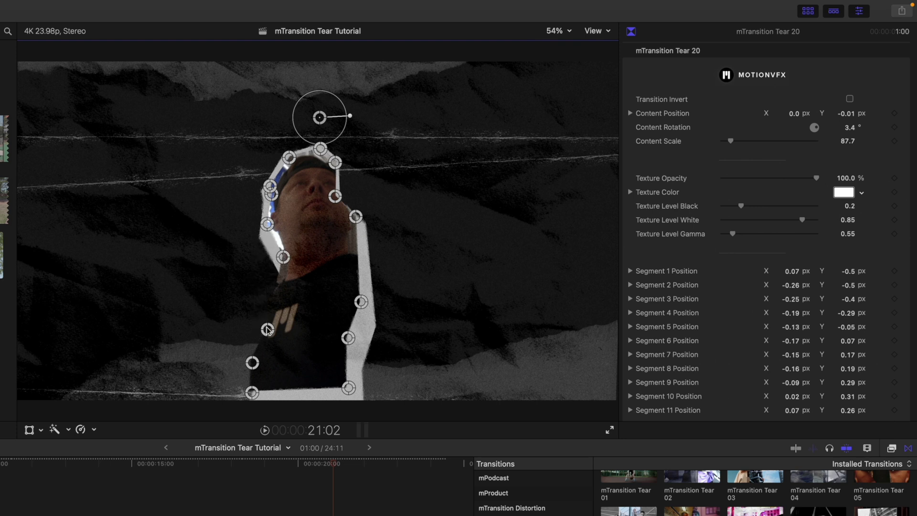
{"action": "left_click_drag", "start_coordinate": [268, 330], "coordinate": [239, 305]}
{"action": "left_click_drag", "start_coordinate": [252, 363], "coordinate": [225, 362]}
{"action": "left_click_drag", "start_coordinate": [250, 395], "coordinate": [220, 396]}
Step: Drag the mask's right-side points out past the arm and around the shoulder and head
{"action": "left_click_drag", "start_coordinate": [349, 388], "coordinate": [379, 389]}
{"action": "left_click_drag", "start_coordinate": [349, 338], "coordinate": [426, 329]}
{"action": "left_click_drag", "start_coordinate": [362, 301], "coordinate": [426, 267]}
{"action": "left_click_drag", "start_coordinate": [356, 216], "coordinate": [362, 244]}
{"action": "left_click_drag", "start_coordinate": [335, 196], "coordinate": [357, 183]}
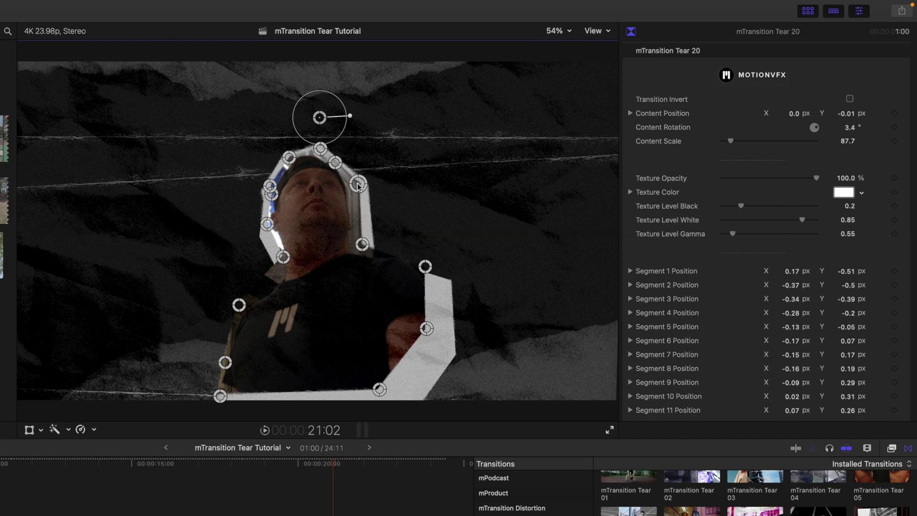
{"action": "mouse_move", "coordinate": [425, 266]}
{"action": "left_mouse_down"}
{"action": "mouse_move", "coordinate": [419, 249]}
{"action": "mouse_move", "coordinate": [425, 263]}
{"action": "left_mouse_up"}
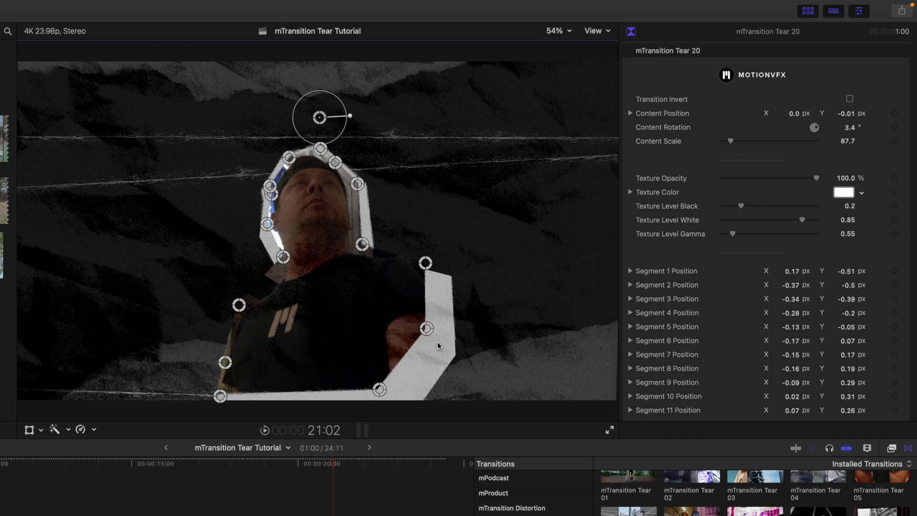
{"action": "left_click_drag", "start_coordinate": [426, 328], "coordinate": [433, 333]}
{"action": "left_click_drag", "start_coordinate": [379, 391], "coordinate": [412, 400]}
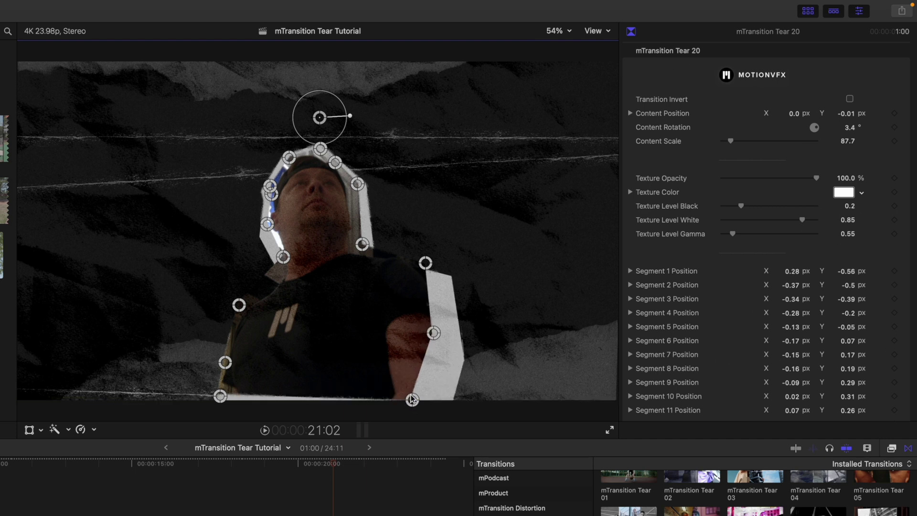
{"action": "left_click", "coordinate": [850, 99]}
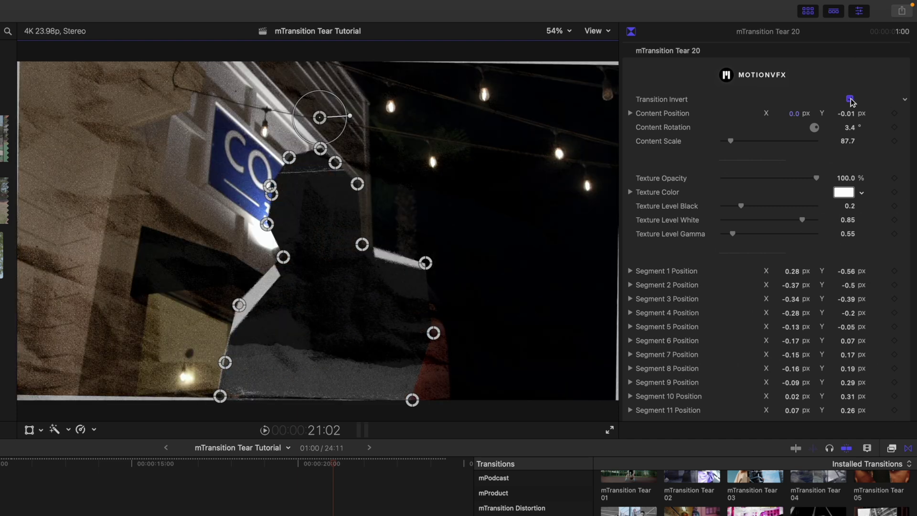
{"action": "left_click", "coordinate": [850, 99]}
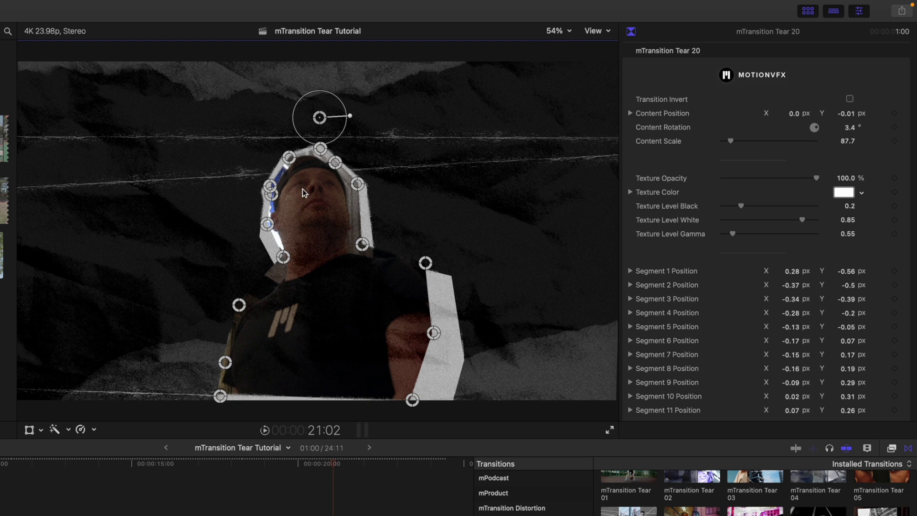
{"action": "scroll", "coordinate": [690, 191], "scroll_direction": "down", "scroll_amount": 3}
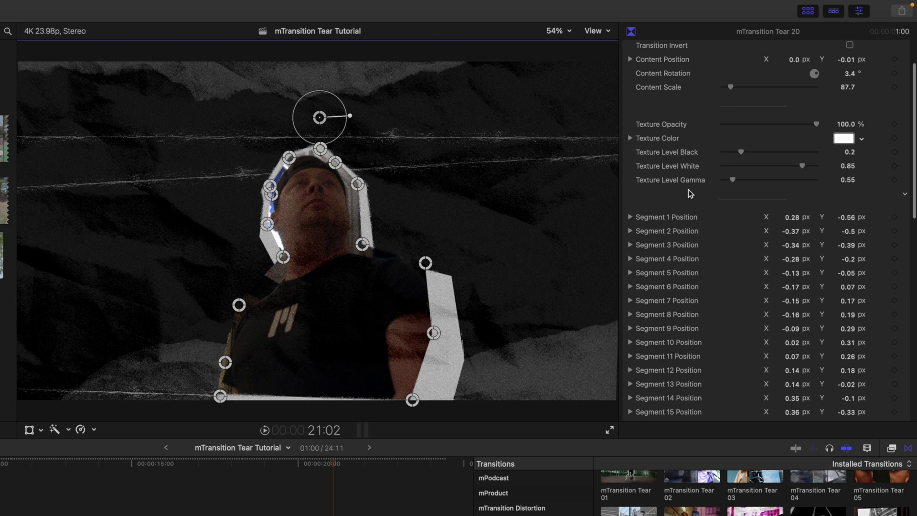
{"action": "mouse_move", "coordinate": [817, 121]}
{"action": "left_mouse_down"}
{"action": "mouse_move", "coordinate": [750, 122]}
{"action": "mouse_move", "coordinate": [818, 122]}
{"action": "left_mouse_up"}
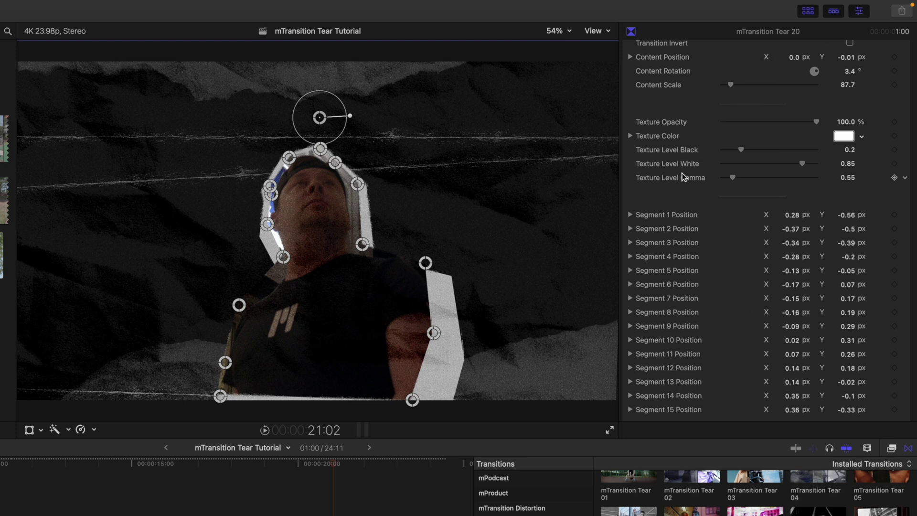
{"action": "scroll", "coordinate": [679, 157], "scroll_direction": "down", "scroll_amount": 3}
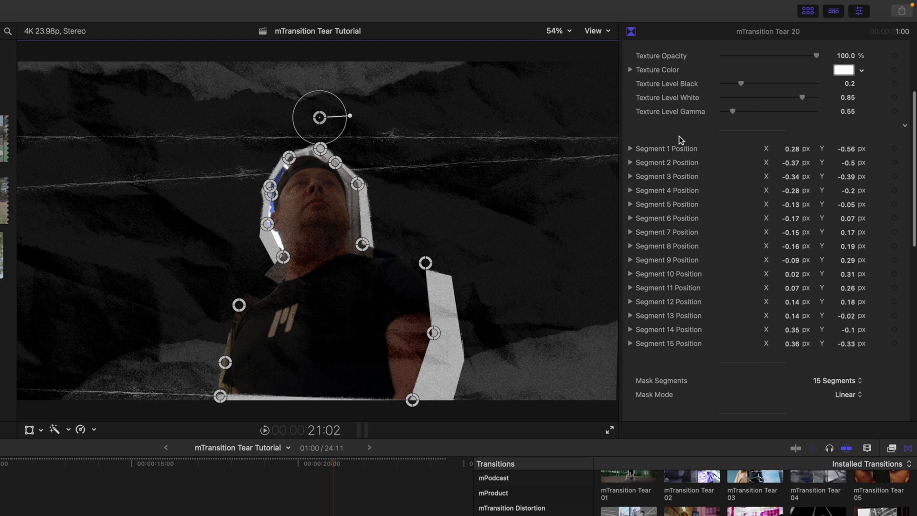
{"action": "scroll", "coordinate": [686, 150], "scroll_direction": "down", "scroll_amount": 9}
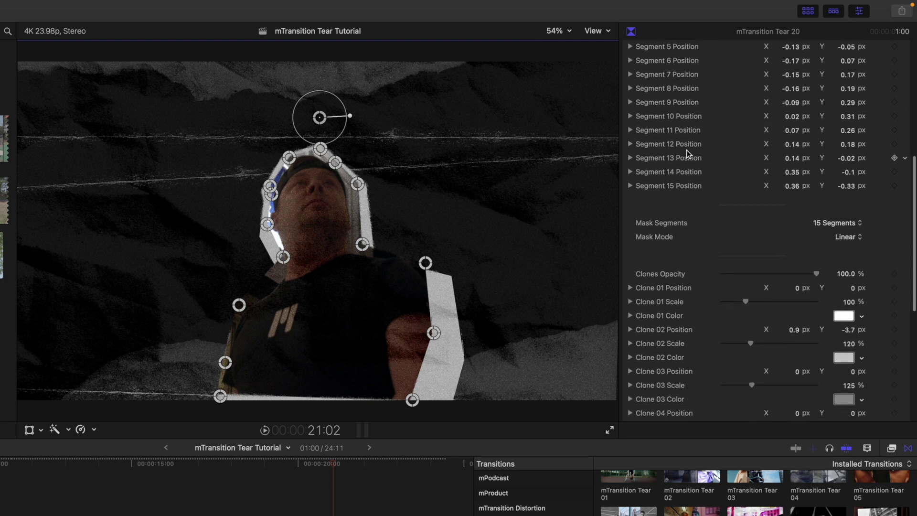
{"action": "scroll", "coordinate": [686, 150], "scroll_direction": "down", "scroll_amount": 1}
{"action": "scroll", "coordinate": [686, 151], "scroll_direction": "down", "scroll_amount": 2}
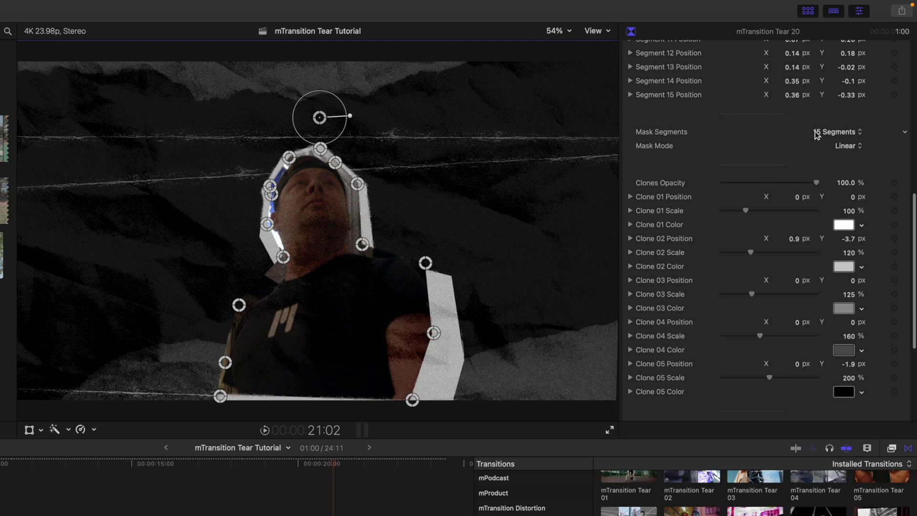
Step: Try 9 mask segments on Tear 20, then restore 15 segments
{"action": "left_click", "coordinate": [841, 133]}
{"action": "left_click", "coordinate": [841, 58]}
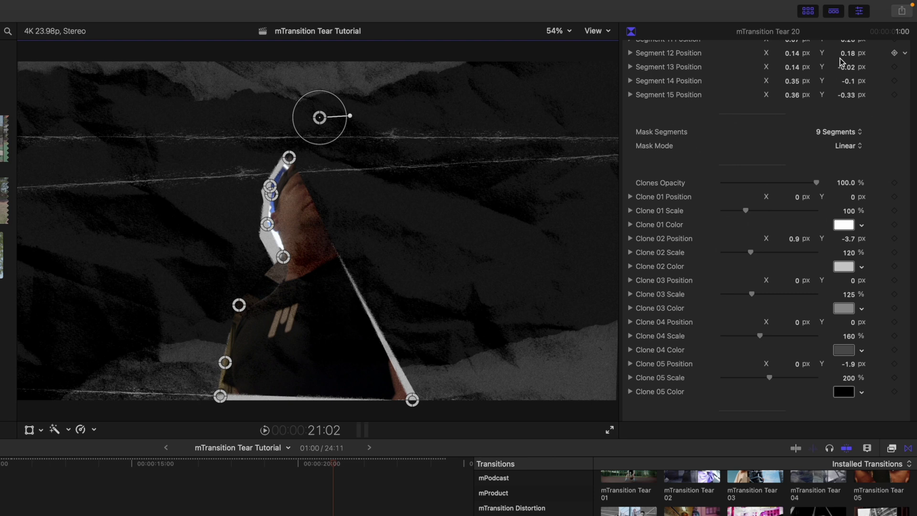
{"action": "left_click", "coordinate": [840, 133]}
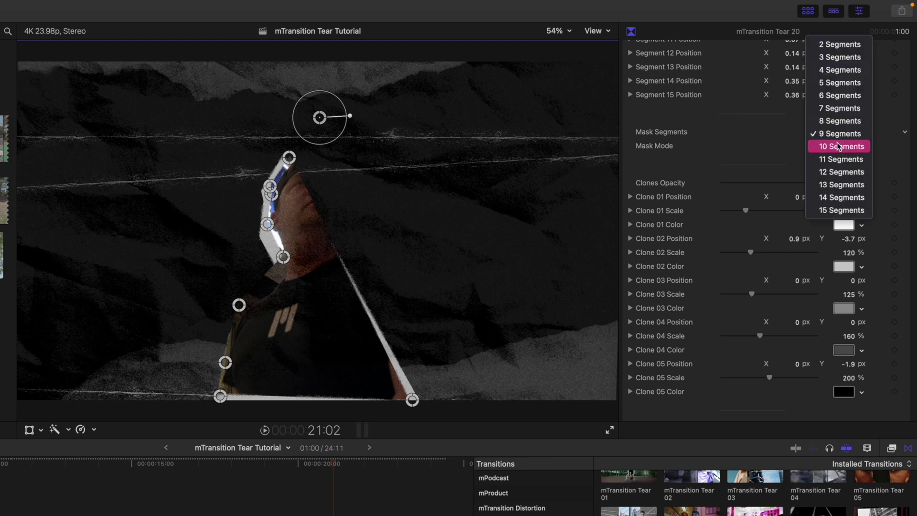
{"action": "left_click", "coordinate": [840, 210]}
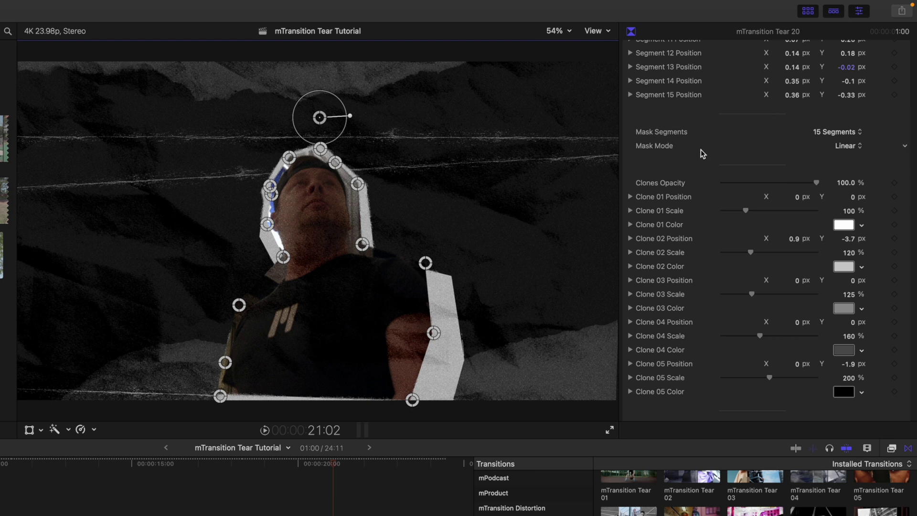
Step: Switch the mask to B-Spline and pull its points in around the neck and right shoulder
{"action": "left_click", "coordinate": [847, 148]}
{"action": "left_click", "coordinate": [850, 136]}
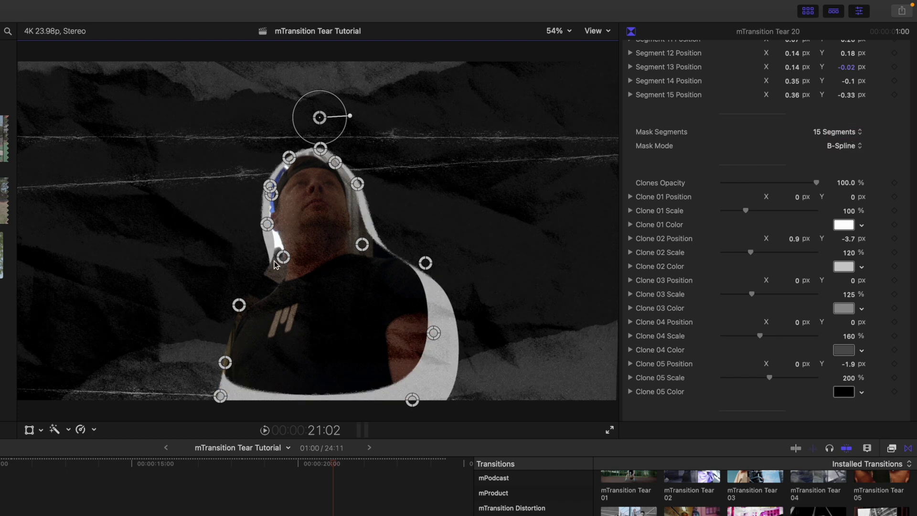
{"action": "left_click_drag", "start_coordinate": [283, 257], "coordinate": [288, 279]}
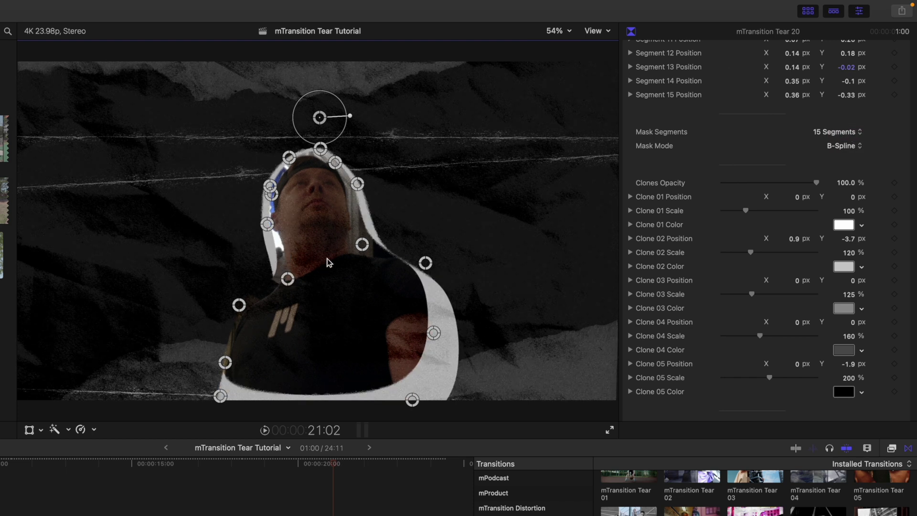
{"action": "left_click_drag", "start_coordinate": [362, 245], "coordinate": [339, 256]}
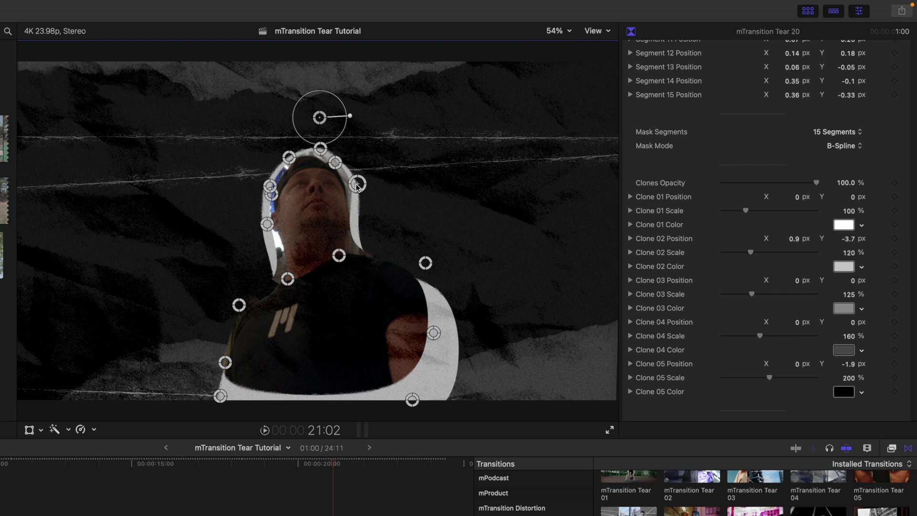
{"action": "left_click_drag", "start_coordinate": [358, 185], "coordinate": [355, 204]}
{"action": "left_click_drag", "start_coordinate": [339, 256], "coordinate": [344, 259]}
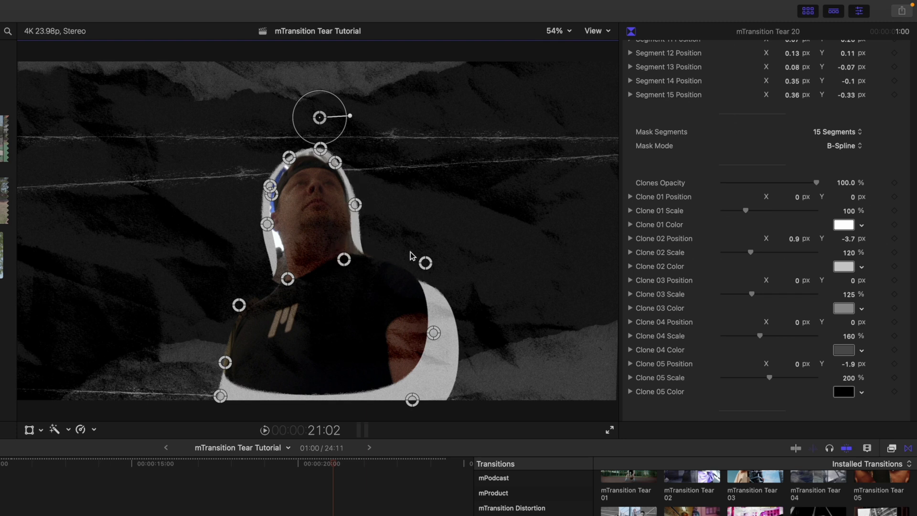
{"action": "left_click_drag", "start_coordinate": [426, 262], "coordinate": [431, 254]}
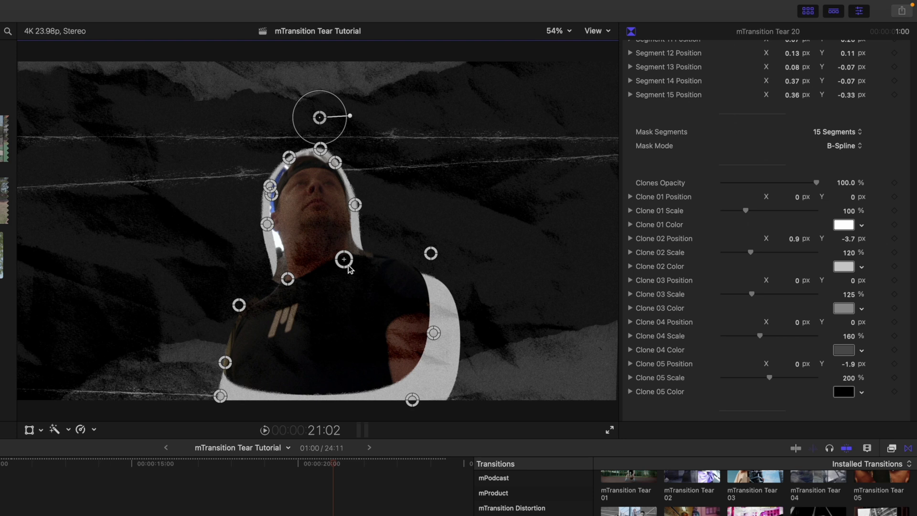
{"action": "left_click_drag", "start_coordinate": [348, 266], "coordinate": [354, 274]}
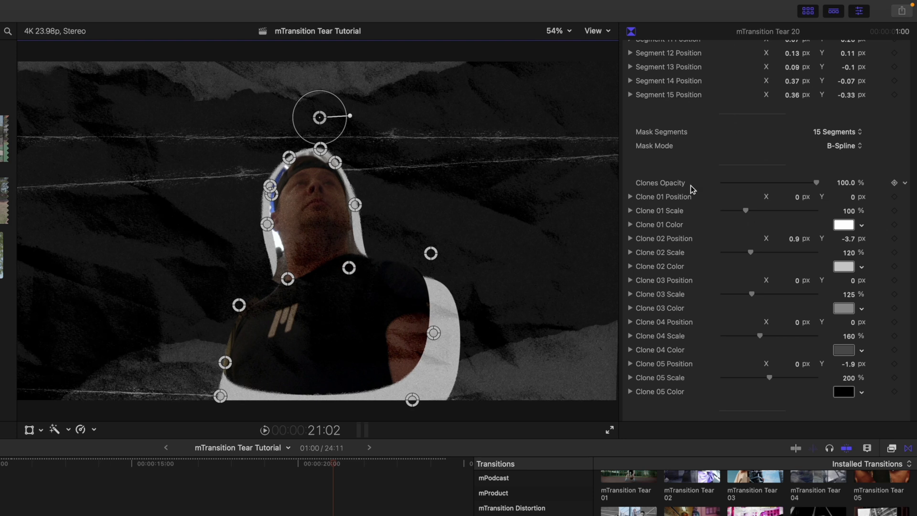
Step: Return the mask to Linear edges and tighten points beside the head and along the shoulder
{"action": "left_click", "coordinate": [854, 146]}
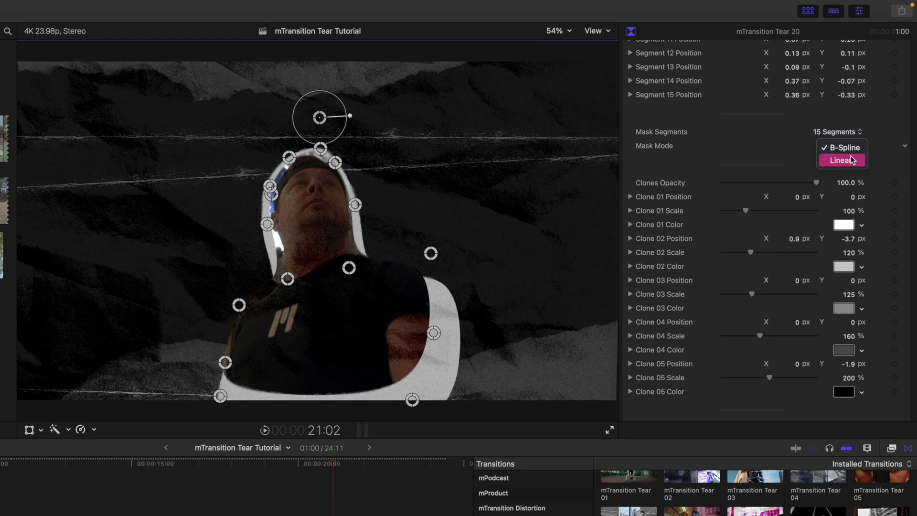
{"action": "left_click", "coordinate": [852, 159]}
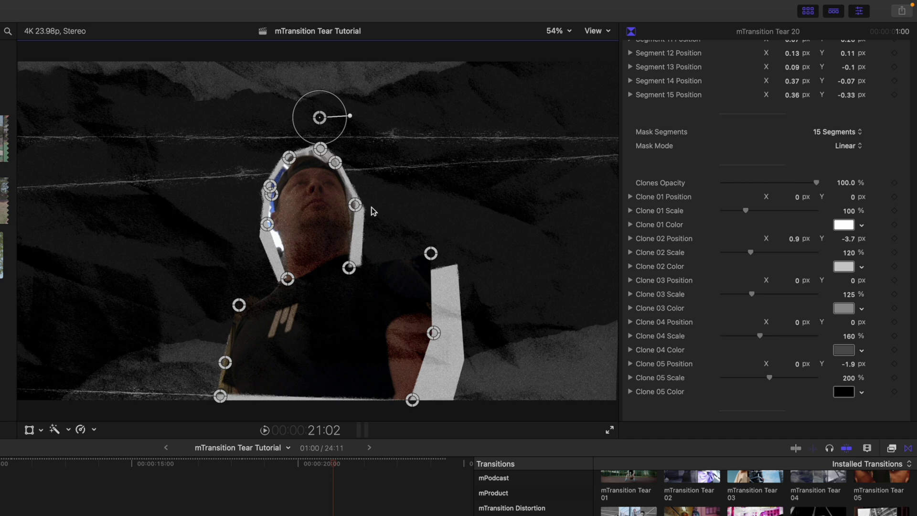
{"action": "left_click_drag", "start_coordinate": [355, 204], "coordinate": [349, 196]}
{"action": "left_click_drag", "start_coordinate": [356, 263], "coordinate": [368, 241]}
{"action": "left_click_drag", "start_coordinate": [431, 255], "coordinate": [409, 255]}
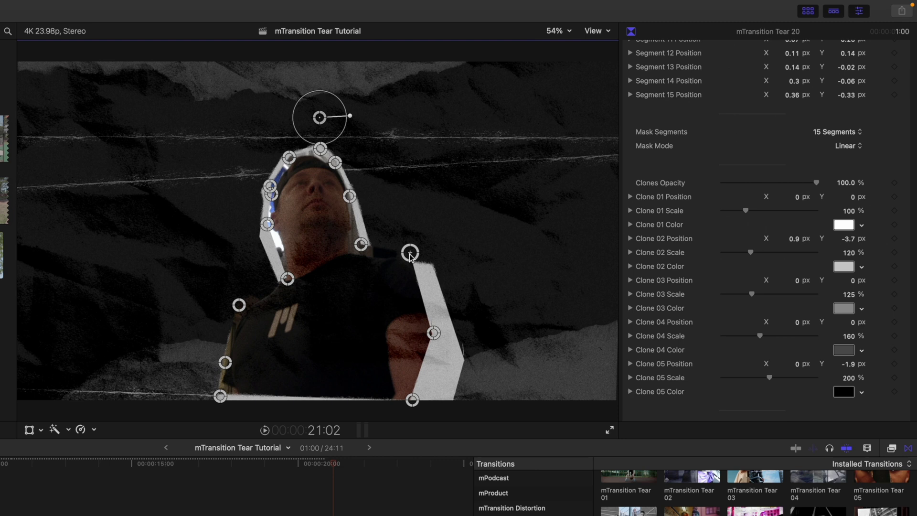
Step: Test Background Opacity, toggle Noise off and on, and raise Noise Amount to 0.76
{"action": "scroll", "coordinate": [684, 250], "scroll_direction": "down", "scroll_amount": 5}
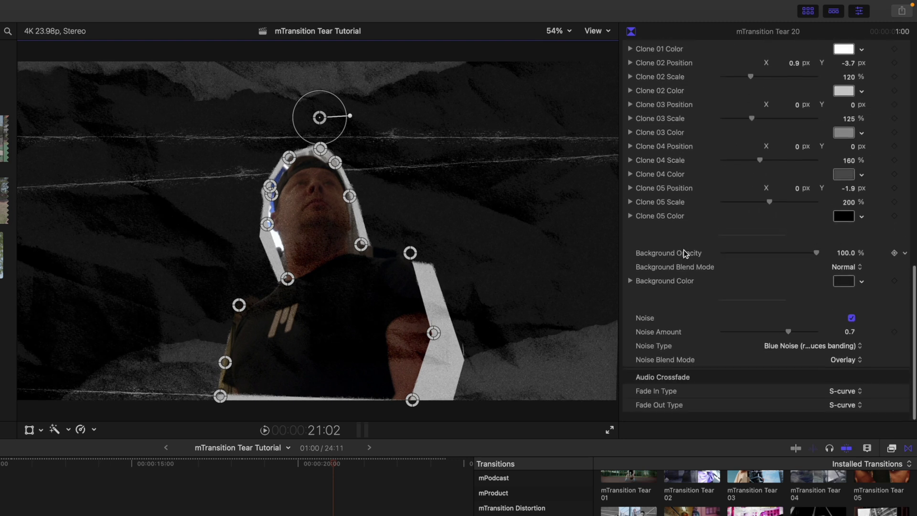
{"action": "left_click_drag", "start_coordinate": [816, 253], "coordinate": [836, 256]}
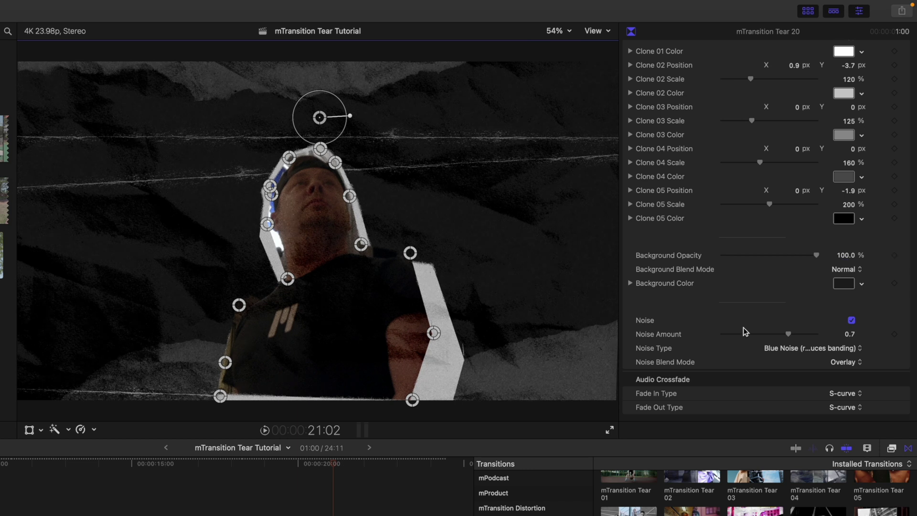
{"action": "left_click", "coordinate": [851, 321]}
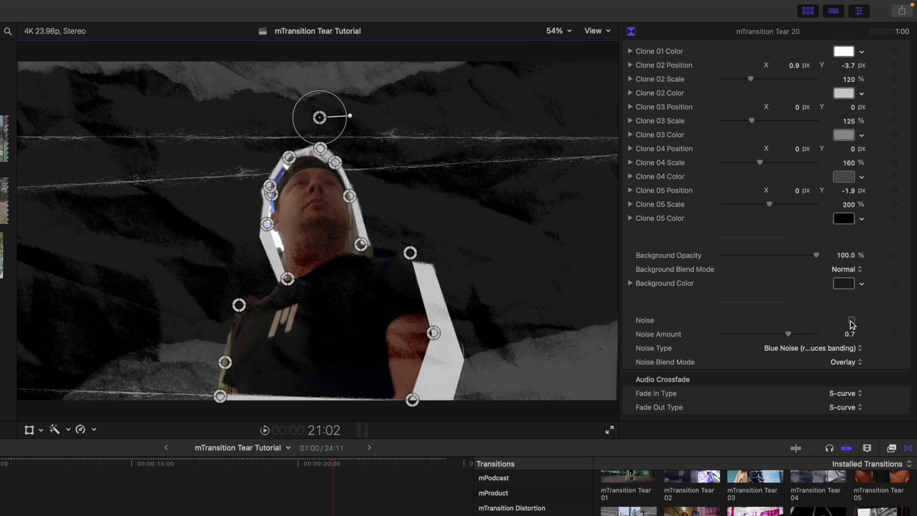
{"action": "left_click", "coordinate": [852, 320]}
{"action": "mouse_move", "coordinate": [788, 335]}
{"action": "left_mouse_down"}
{"action": "mouse_move", "coordinate": [768, 338]}
{"action": "mouse_move", "coordinate": [792, 336]}
{"action": "left_mouse_up"}
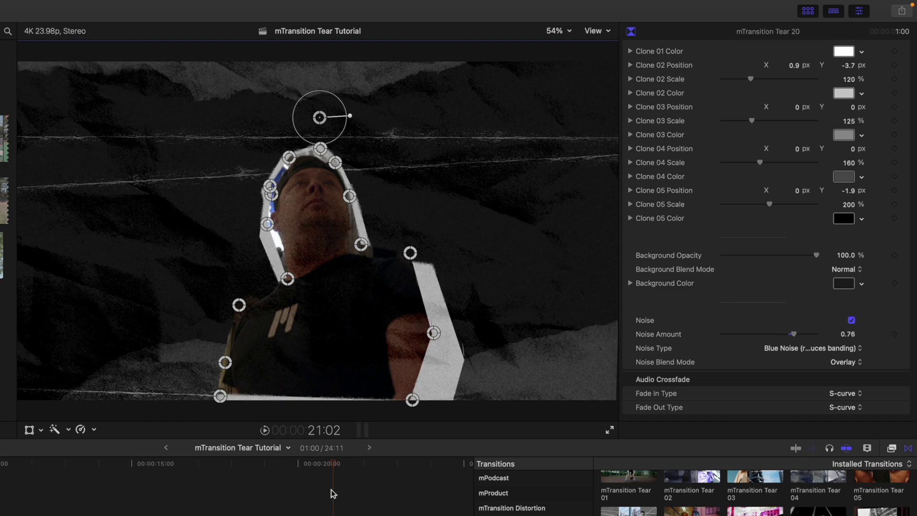